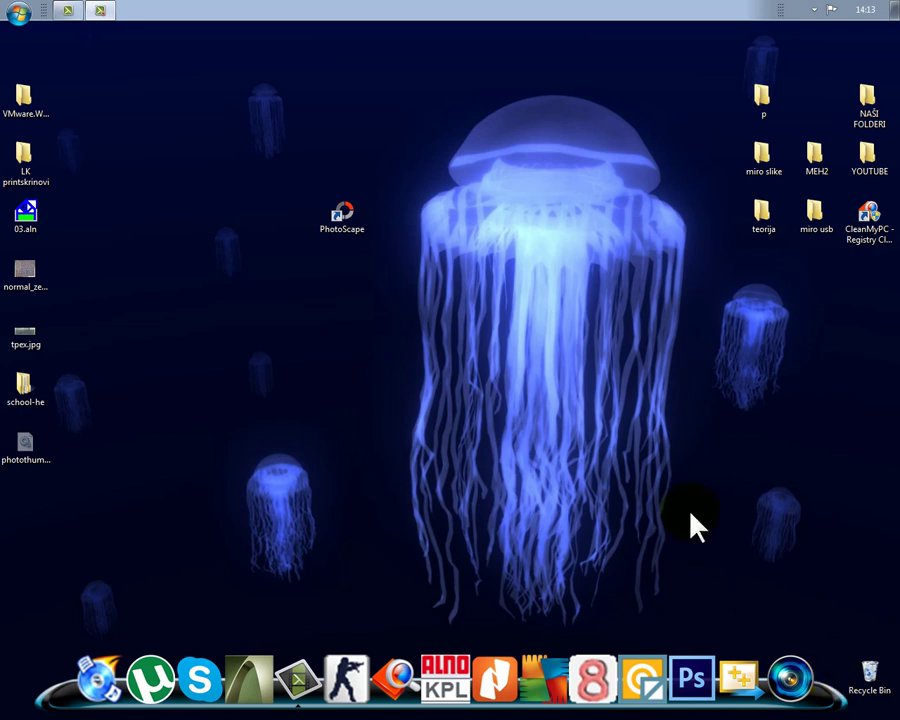
Launch PhotoScape from the desktop and decline the offered program update
{"action": "left_click", "coordinate": [361, 219]}
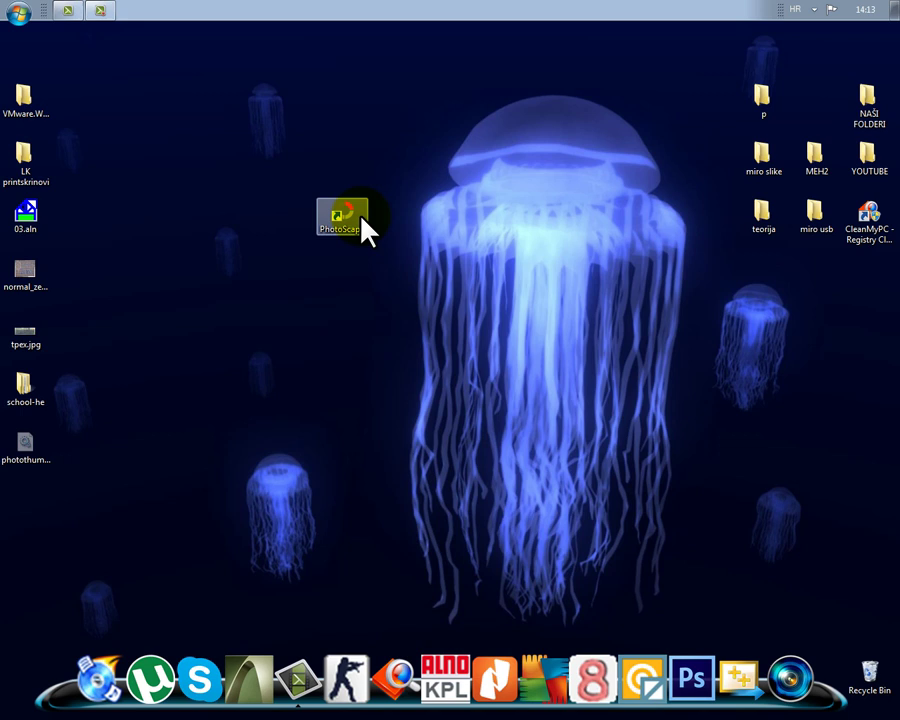
{"action": "double_click", "coordinate": [363, 224]}
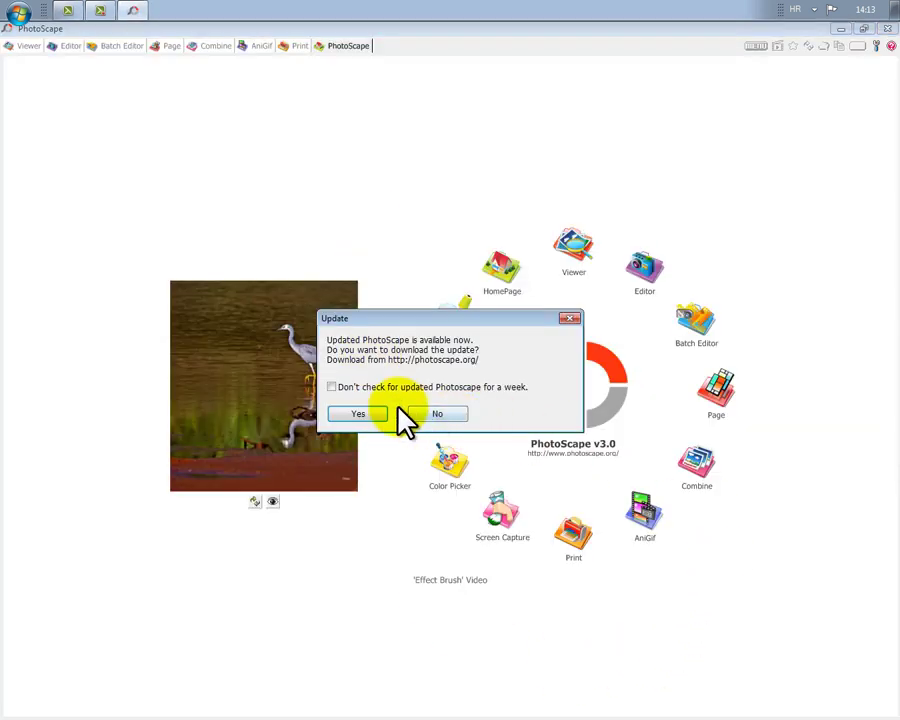
{"action": "left_click", "coordinate": [412, 414]}
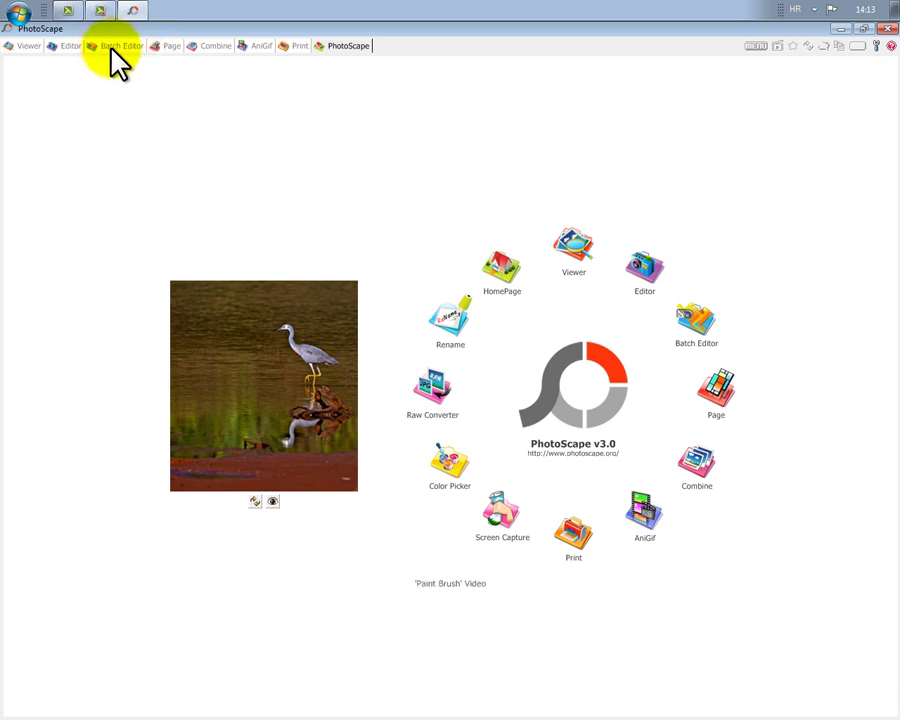
View the program options and the Help page, closing each without changing anything
{"action": "left_click", "coordinate": [874, 47]}
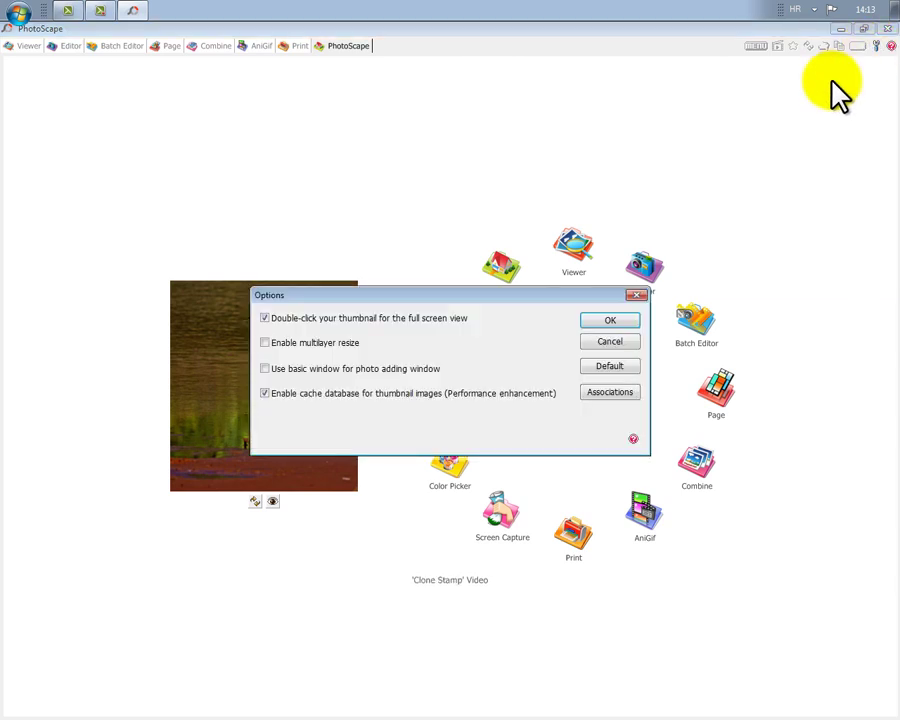
{"action": "left_click", "coordinate": [636, 295]}
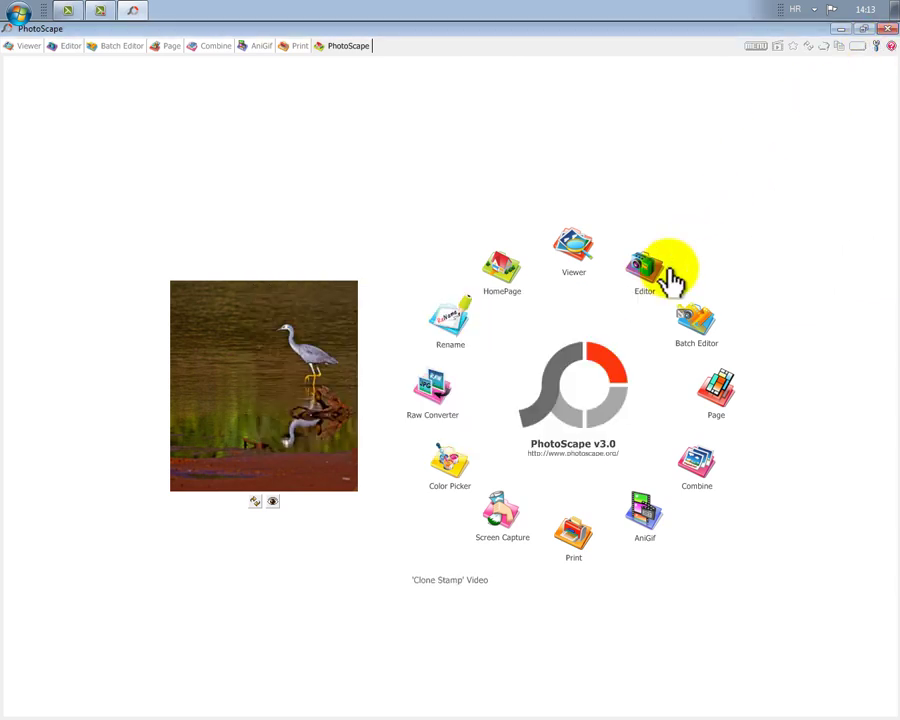
{"action": "left_click", "coordinate": [890, 47]}
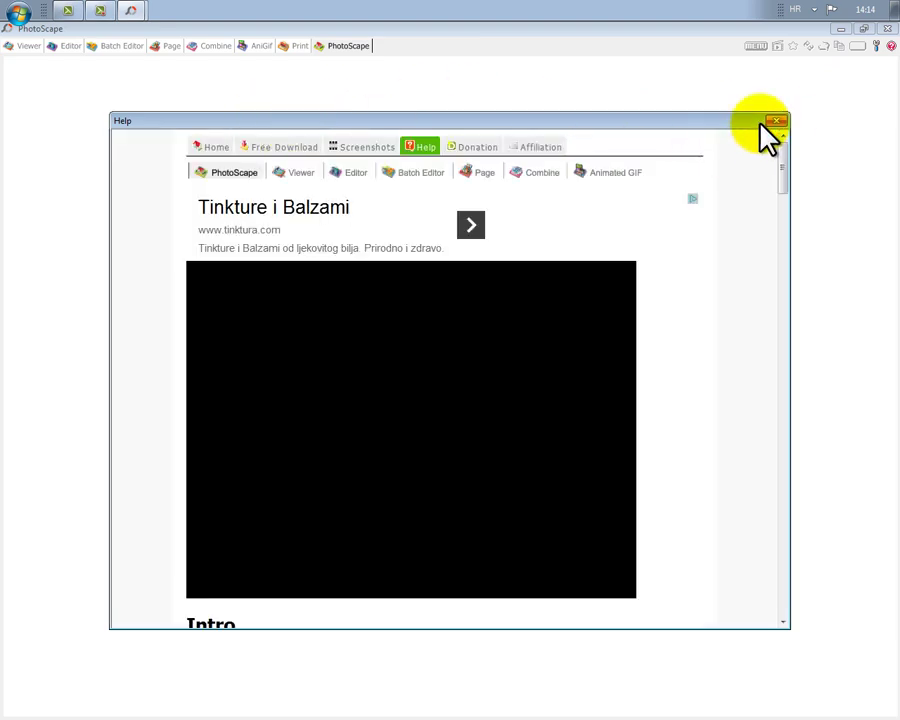
{"action": "left_click", "coordinate": [776, 120]}
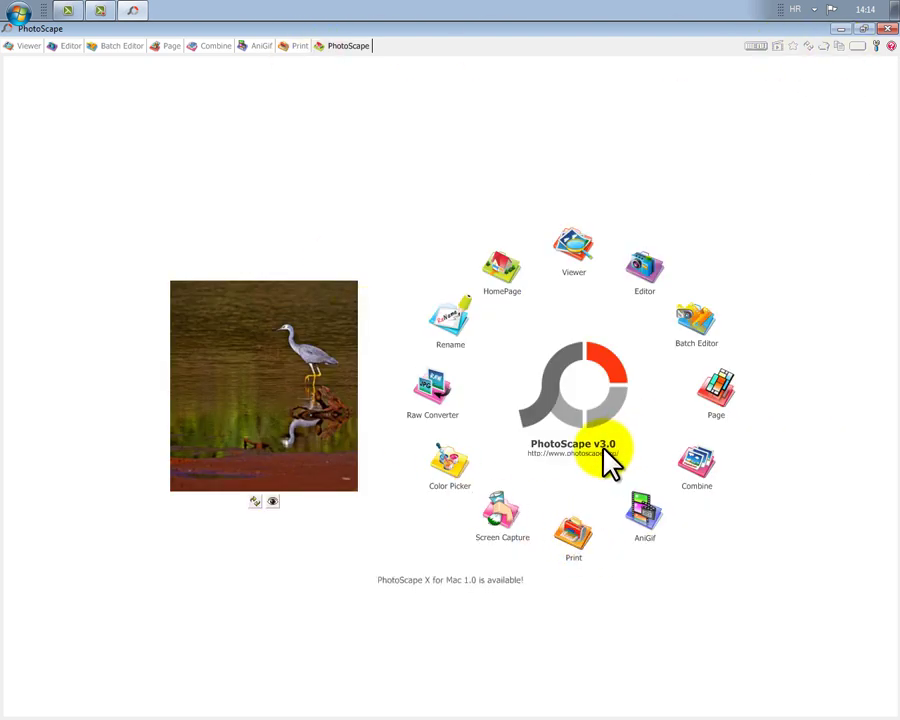
Look over the Batch Editor and Viewer modules, and settle on the Page module for building a collage
{"action": "left_click", "coordinate": [125, 48]}
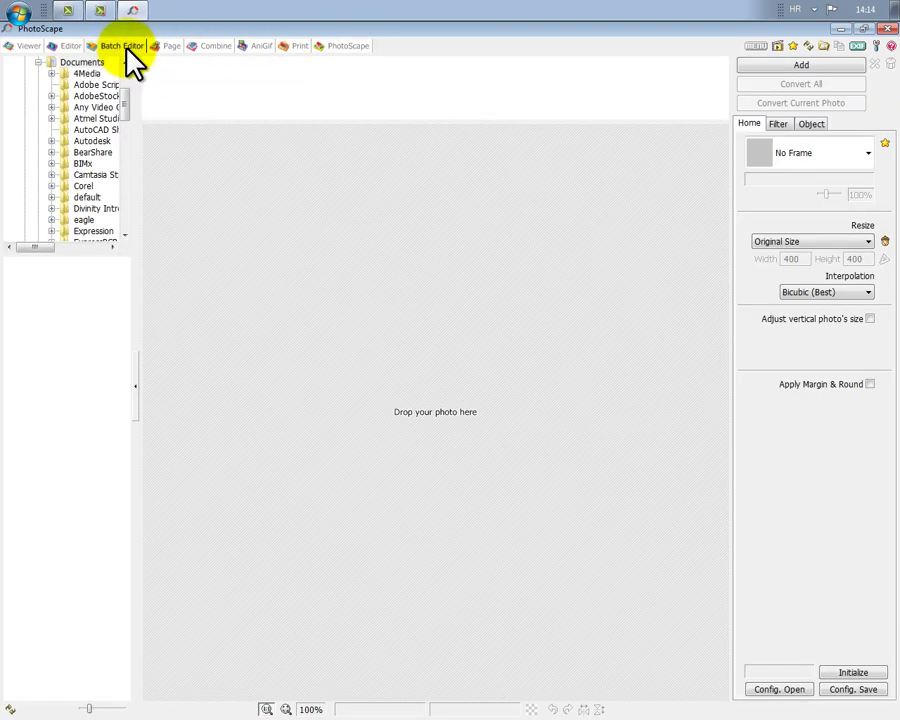
{"action": "left_click", "coordinate": [156, 45]}
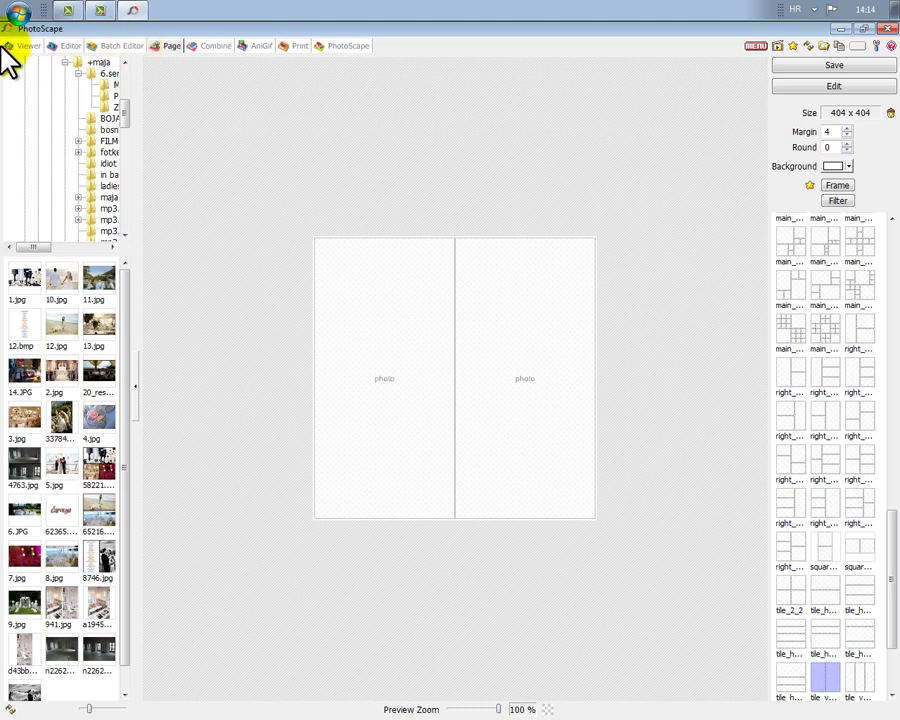
{"action": "left_click", "coordinate": [14, 46]}
{"action": "left_click", "coordinate": [163, 46]}
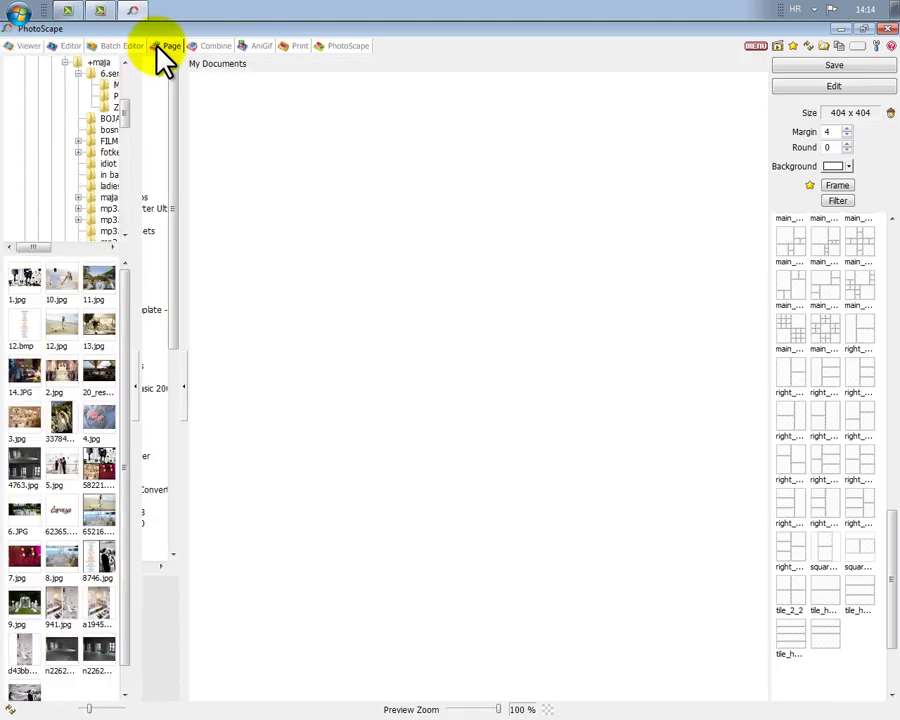
{"action": "left_click", "coordinate": [340, 46]}
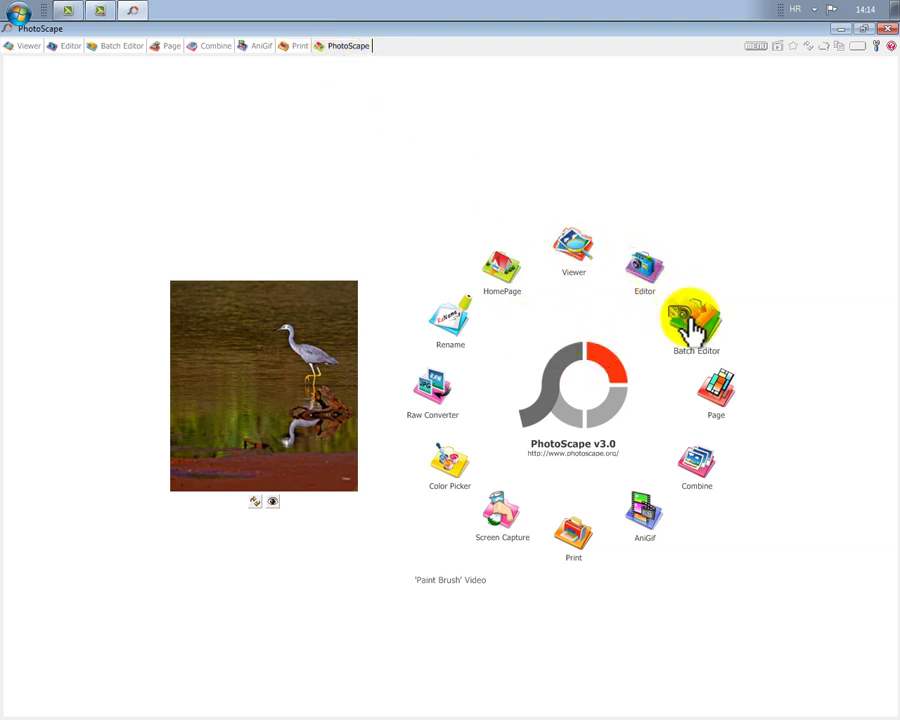
{"action": "left_click", "coordinate": [716, 394]}
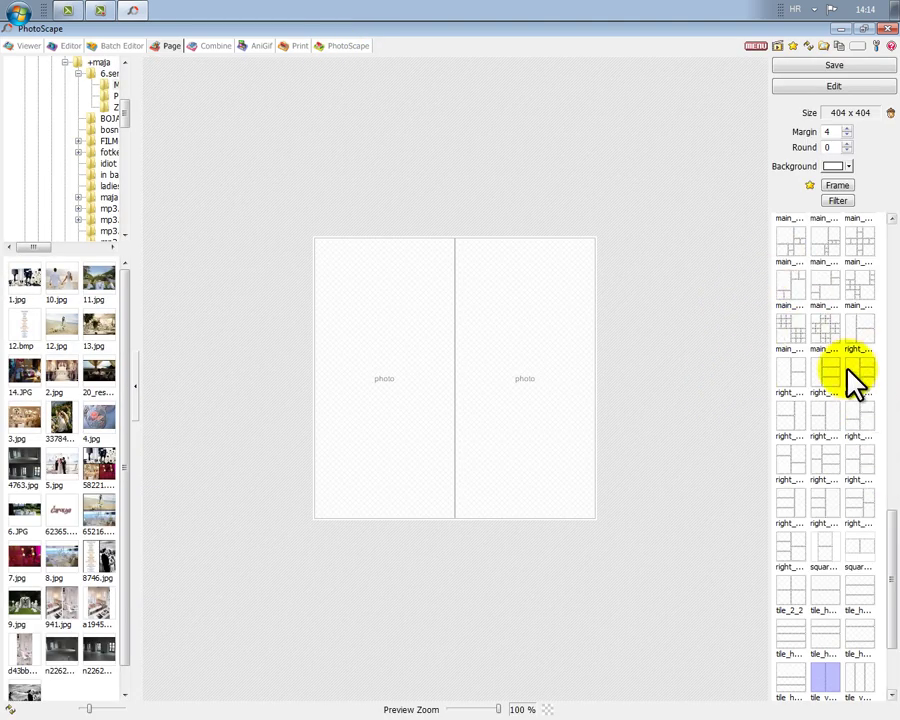
Try several collage layouts, including wall_b_2, three vertical columns, and three stacked slots beside one tall slot
{"action": "left_click_drag", "start_coordinate": [890, 547], "coordinate": [884, 613]}
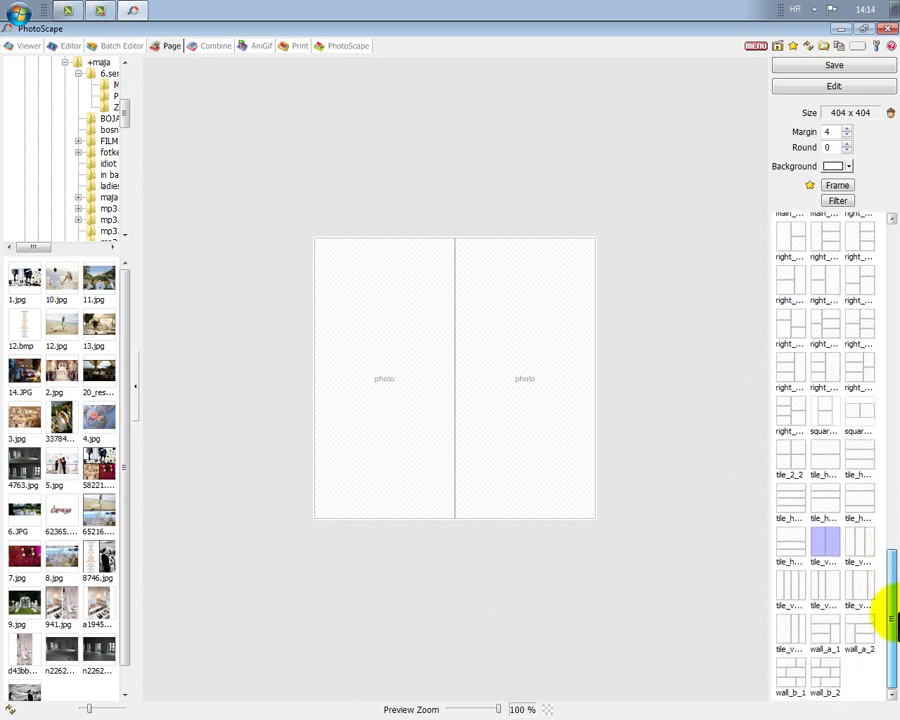
{"action": "left_click", "coordinate": [822, 674]}
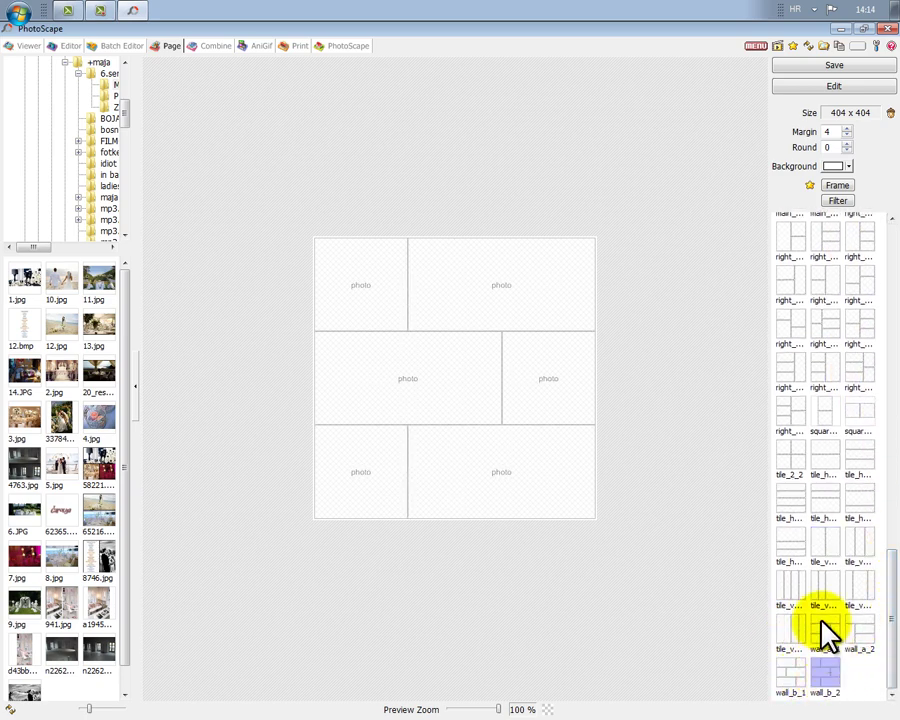
{"action": "left_click", "coordinate": [795, 592]}
{"action": "left_click", "coordinate": [824, 545]}
{"action": "left_click", "coordinate": [858, 545]}
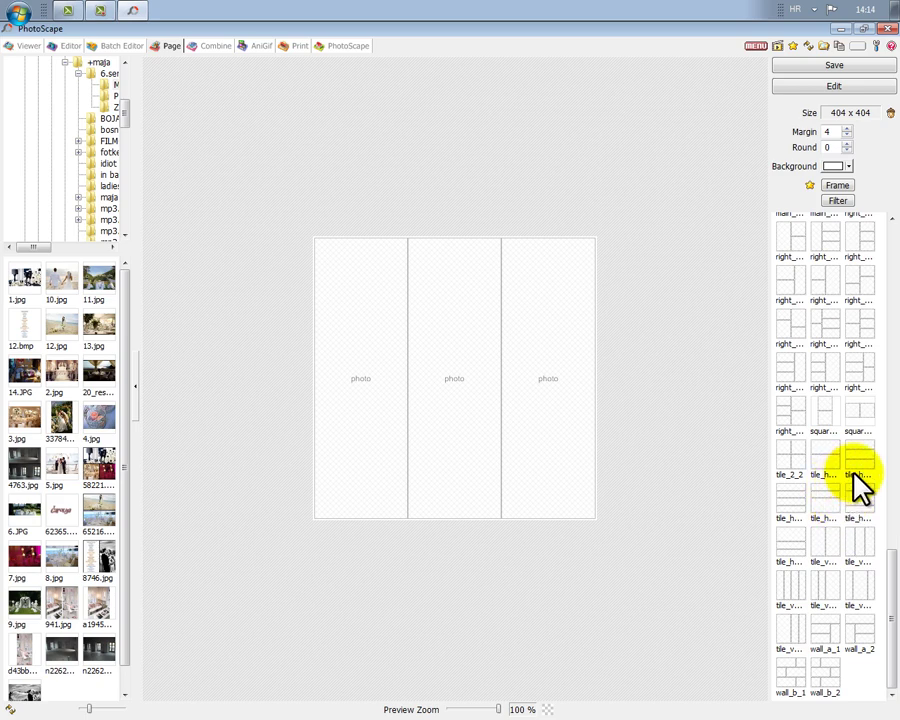
{"action": "left_click", "coordinate": [853, 470]}
{"action": "left_click", "coordinate": [826, 370]}
Browse the page layouts and choose the one with three stacked wide slots on the left and two on the right
{"action": "left_click_drag", "start_coordinate": [887, 578], "coordinate": [886, 237]}
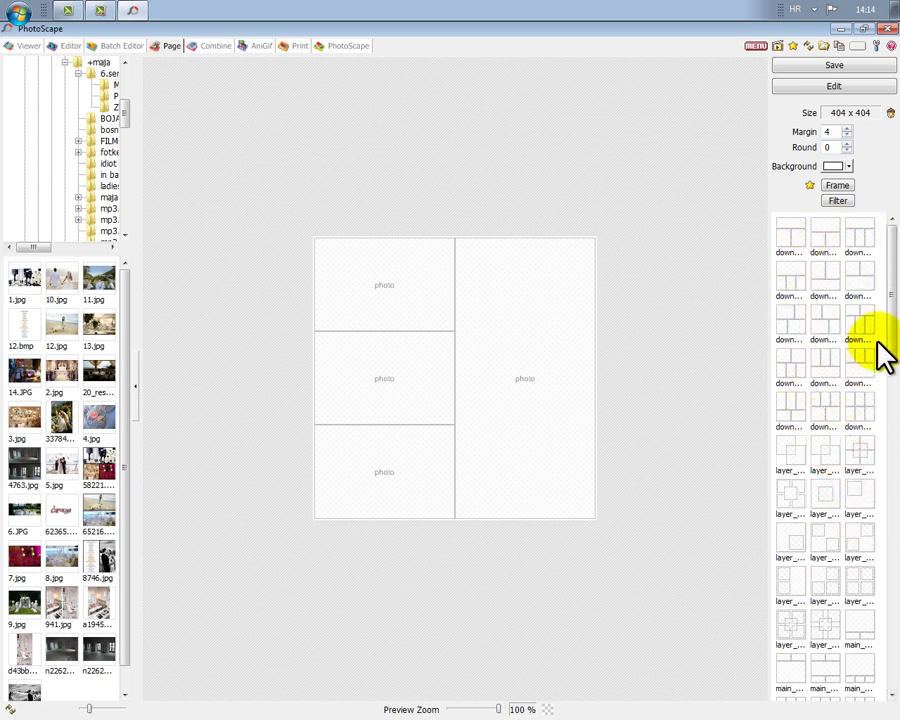
{"action": "left_click_drag", "start_coordinate": [888, 325], "coordinate": [893, 600]}
{"action": "left_click", "coordinate": [855, 610]}
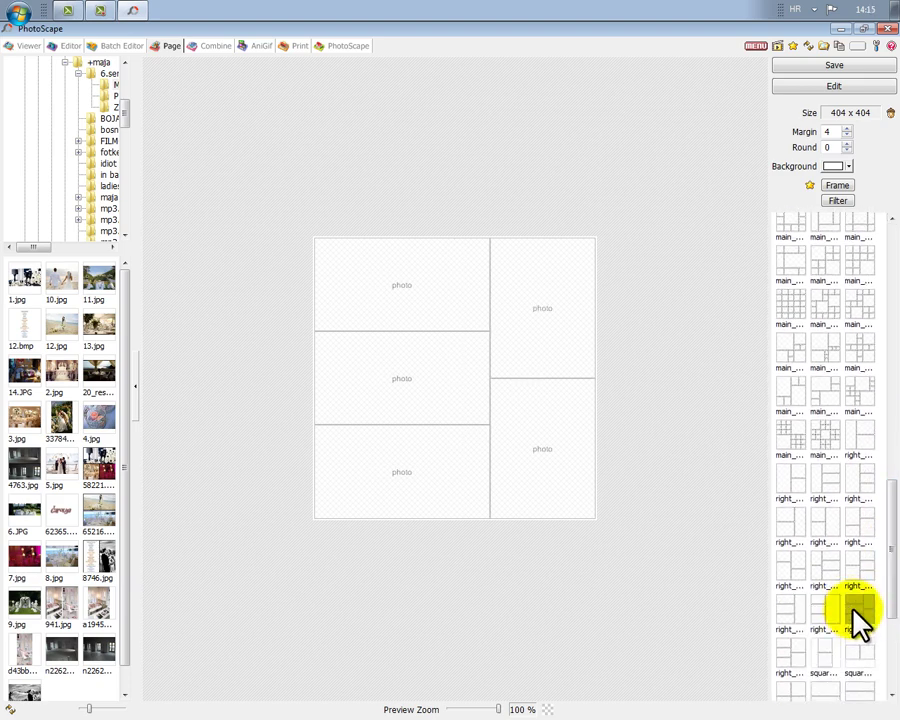
{"action": "scroll", "coordinate": [893, 630], "scroll_direction": "down", "scroll_amount": 3}
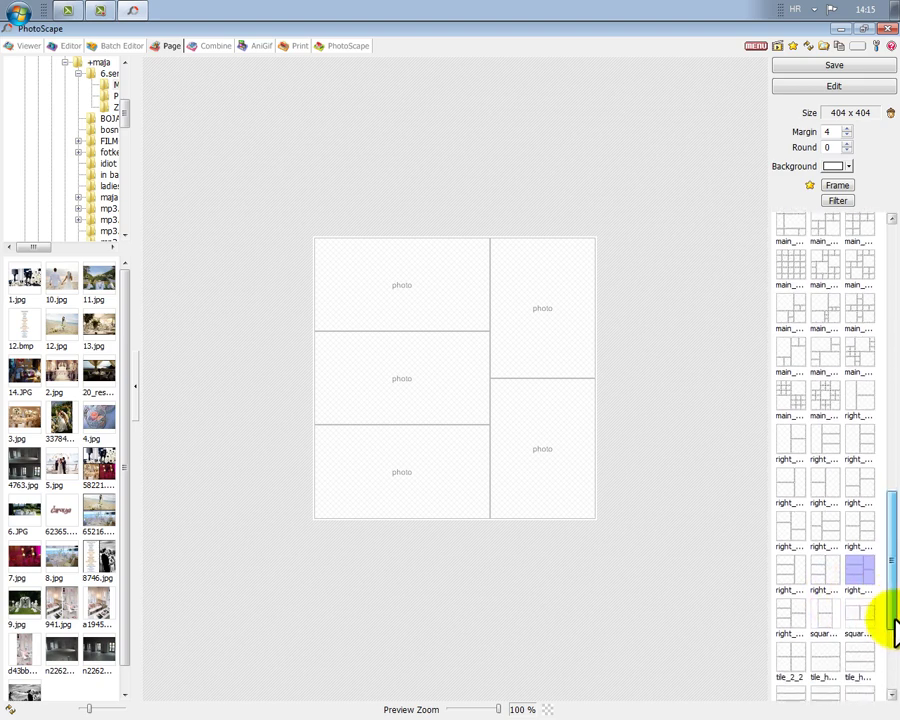
{"action": "left_click_drag", "start_coordinate": [897, 653], "coordinate": [896, 688]}
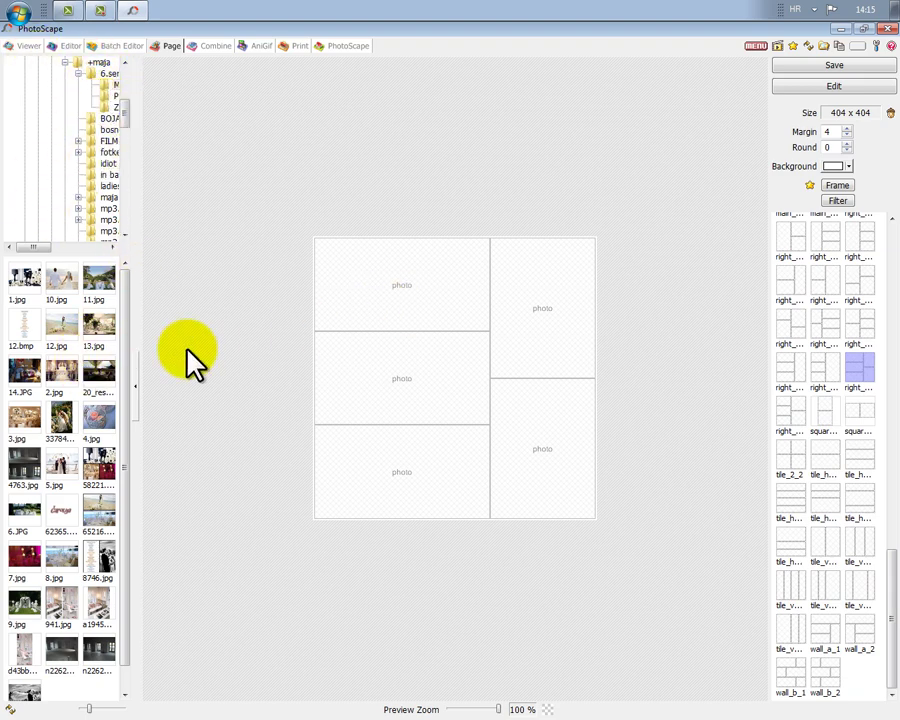
Place 1.jpg in the collage's upper-left slot, shift it within the slot, and put the 33784... couple photo in the upper-right slot
{"action": "left_click_drag", "start_coordinate": [30, 278], "coordinate": [408, 272]}
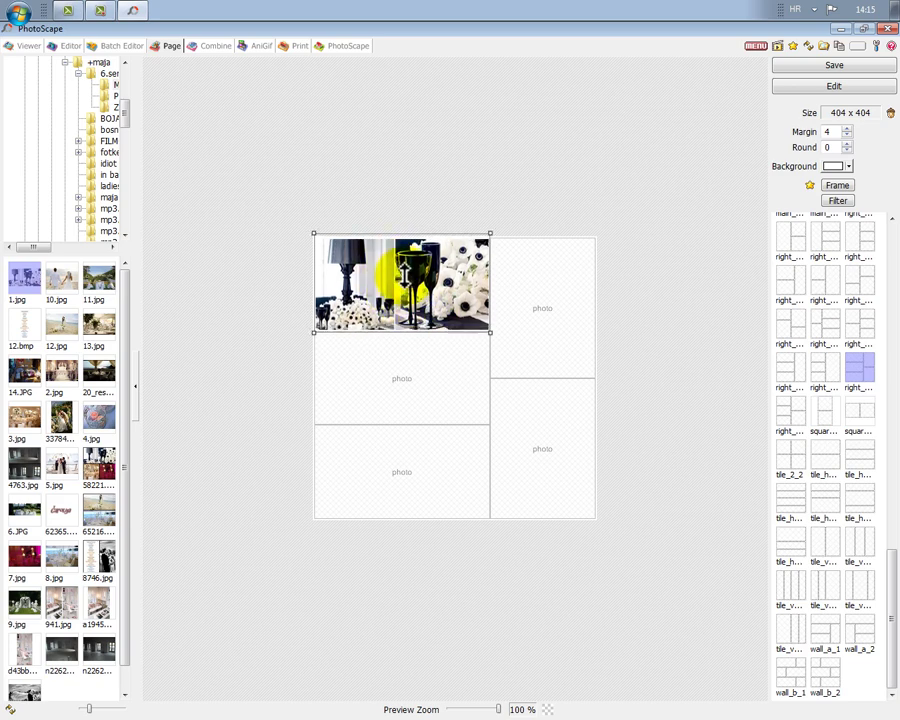
{"action": "left_click_drag", "start_coordinate": [315, 334], "coordinate": [382, 322]}
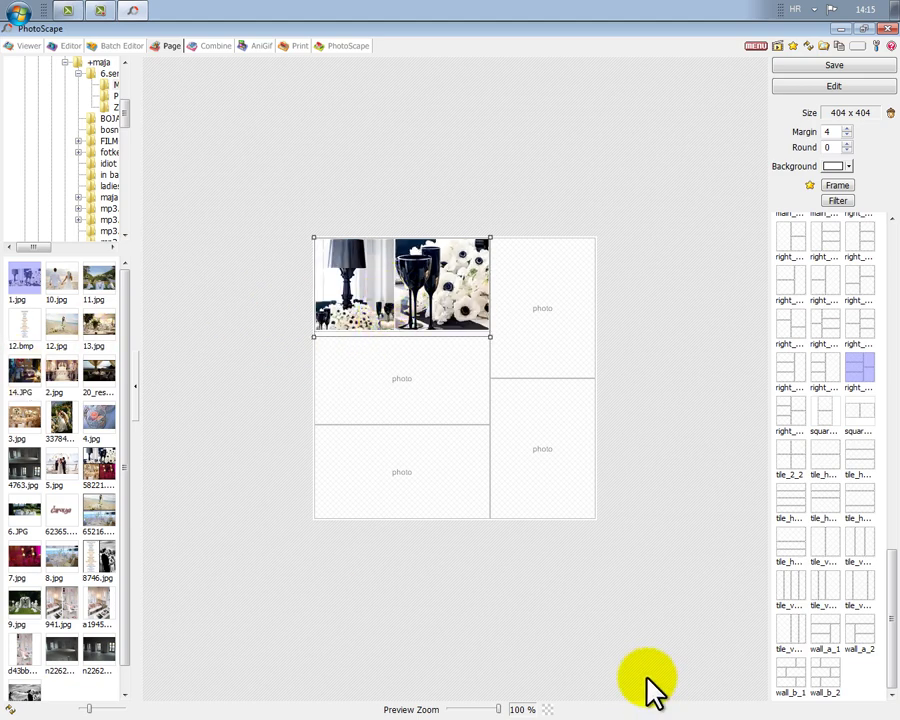
{"action": "left_click_drag", "start_coordinate": [61, 418], "coordinate": [545, 302]}
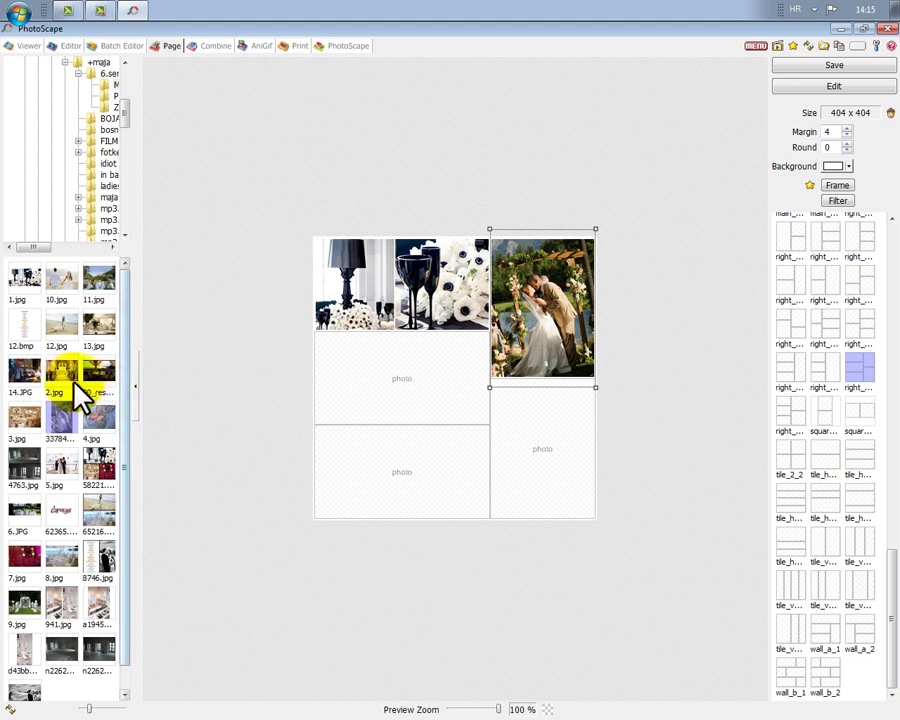
Fill the remaining collage slots with the 20_res... photo at lower left, 5.jpg at lower right and 3.jpg at middle left
{"action": "left_click_drag", "start_coordinate": [96, 372], "coordinate": [398, 378]}
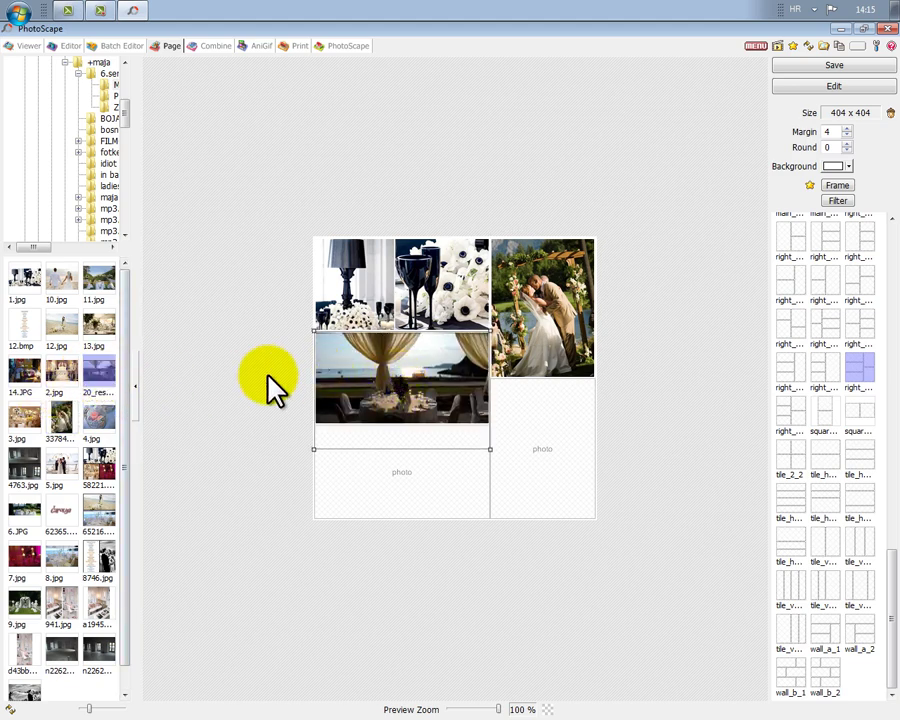
{"action": "key", "text": "Delete"}
{"action": "left_click_drag", "start_coordinate": [70, 372], "coordinate": [363, 478]}
{"action": "left_click_drag", "start_coordinate": [446, 456], "coordinate": [450, 502]}
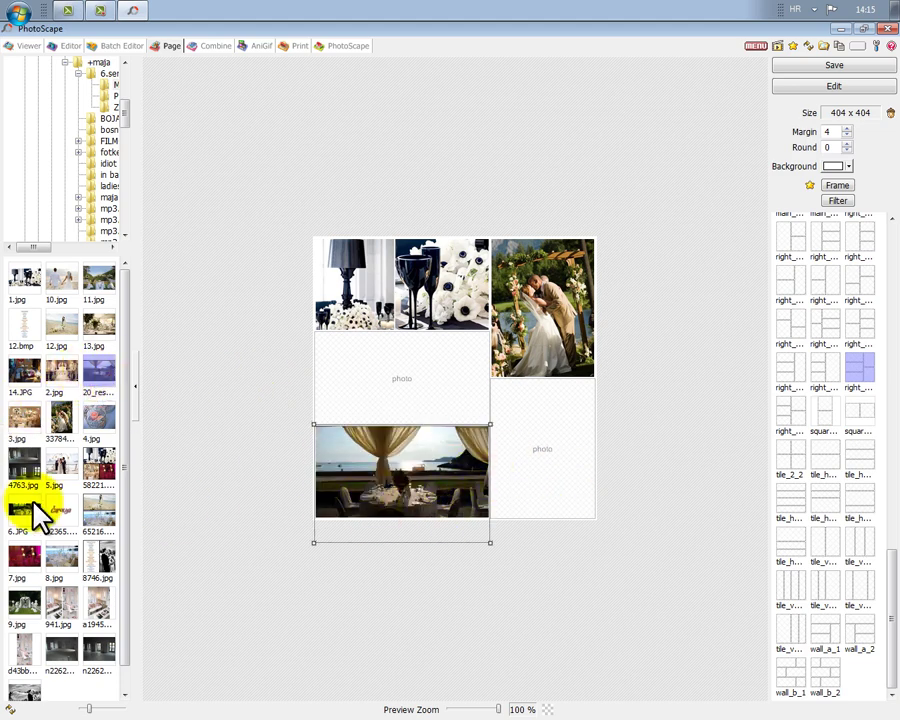
{"action": "left_click_drag", "start_coordinate": [38, 515], "coordinate": [546, 444]}
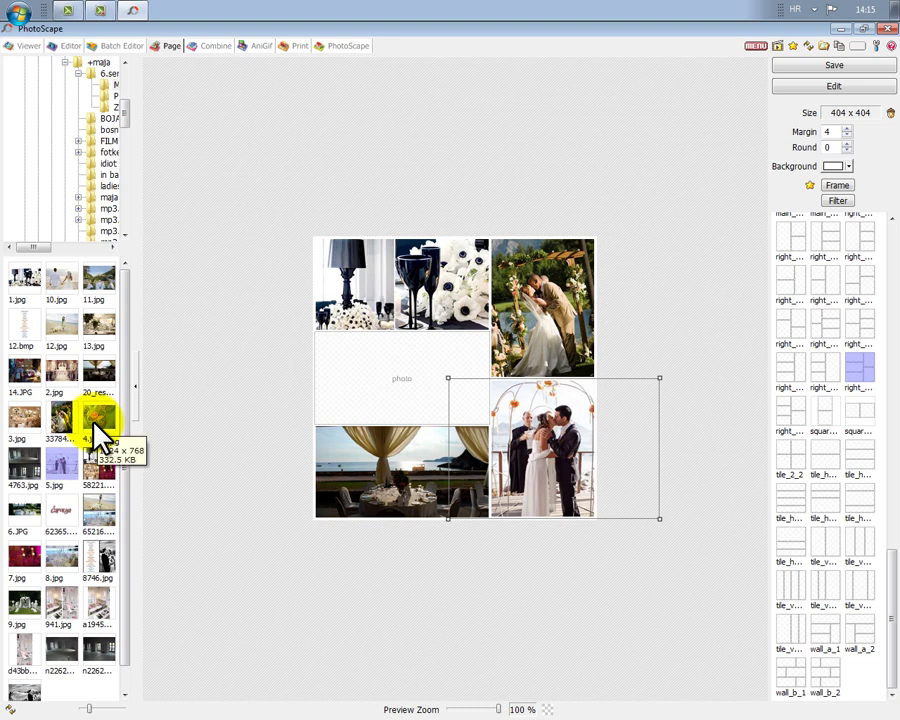
{"action": "left_click_drag", "start_coordinate": [25, 418], "coordinate": [404, 372]}
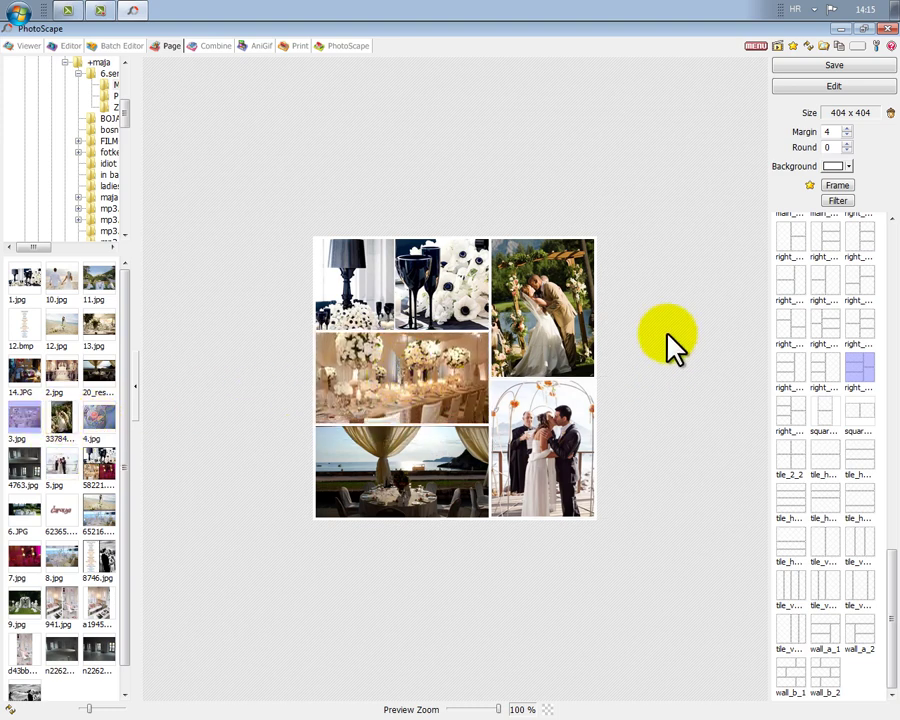
Apply the Antique Frame 03 frame to the photos in the collage
{"action": "left_click", "coordinate": [837, 188]}
{"action": "left_click", "coordinate": [800, 238]}
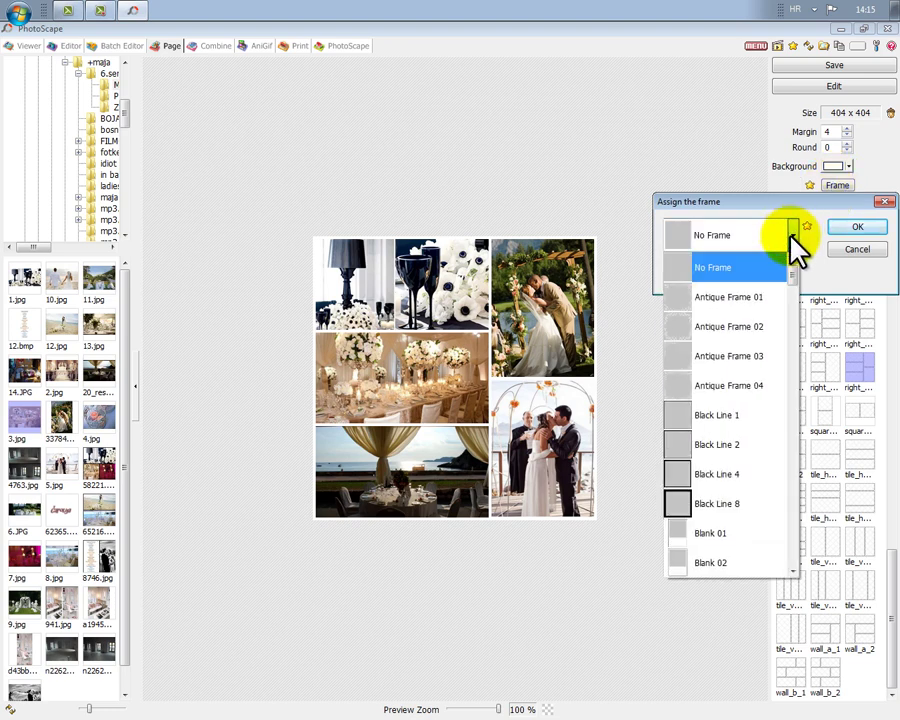
{"action": "left_click", "coordinate": [733, 310]}
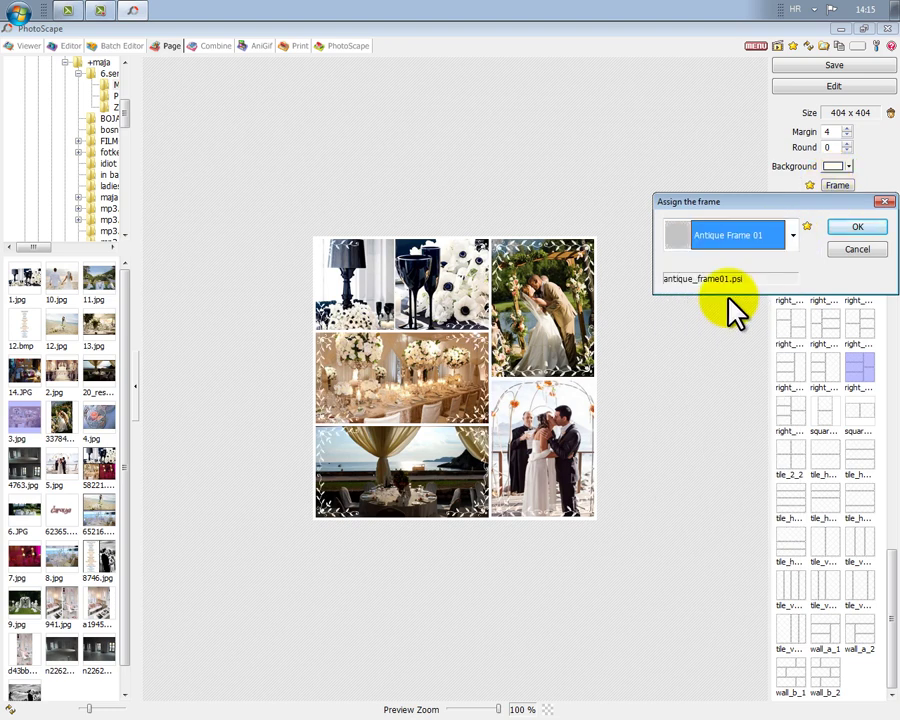
{"action": "key", "text": "Down"}
{"action": "key", "text": "Down"}
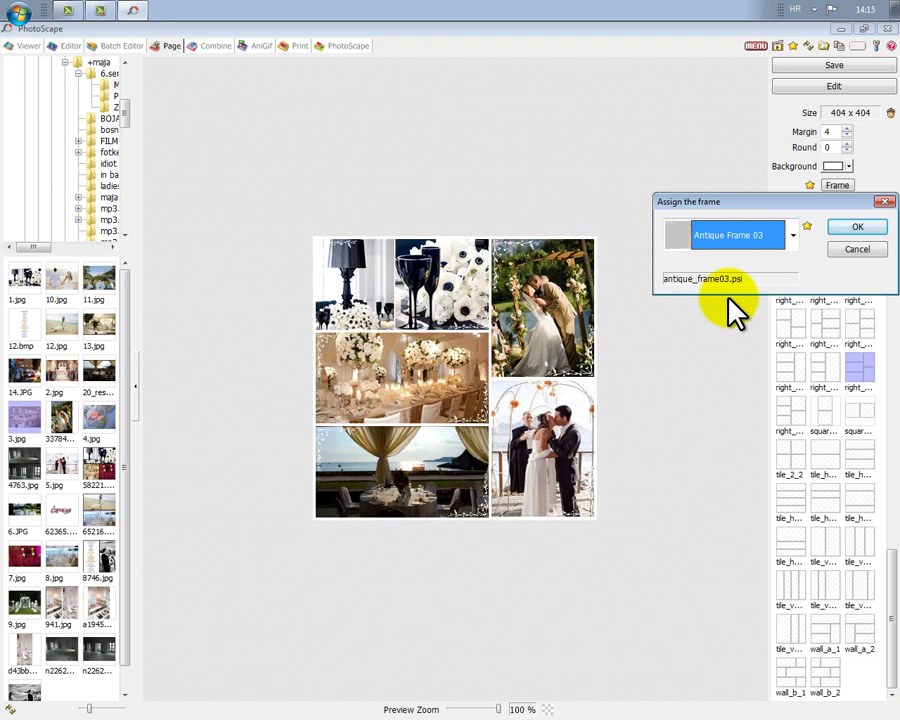
{"action": "left_click", "coordinate": [878, 227]}
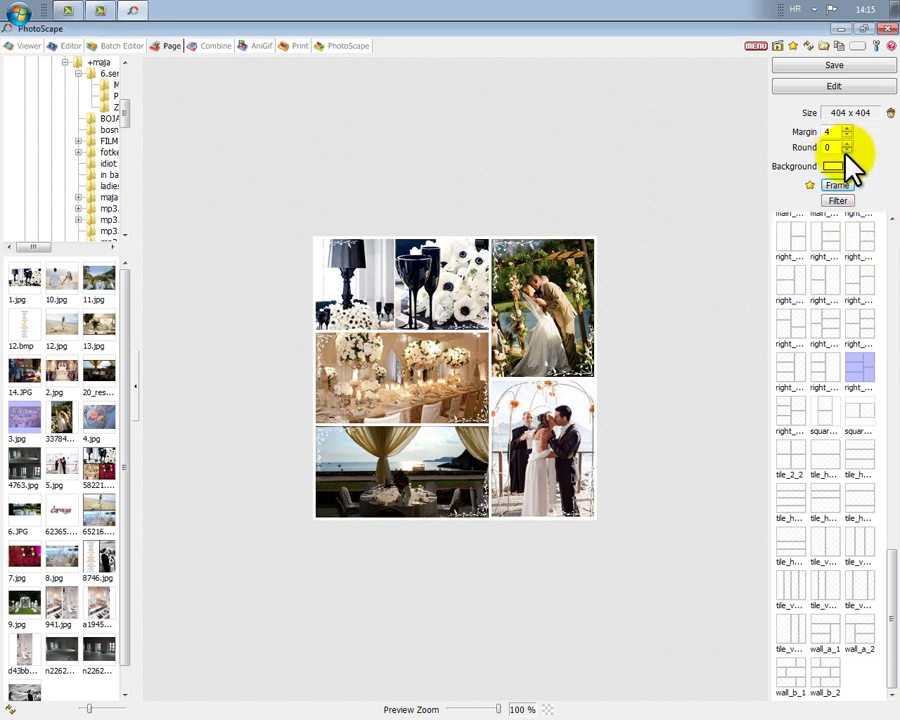
Apply the Darken filter and the Vignetting #2 effect to the collage photos
{"action": "left_click", "coordinate": [832, 201]}
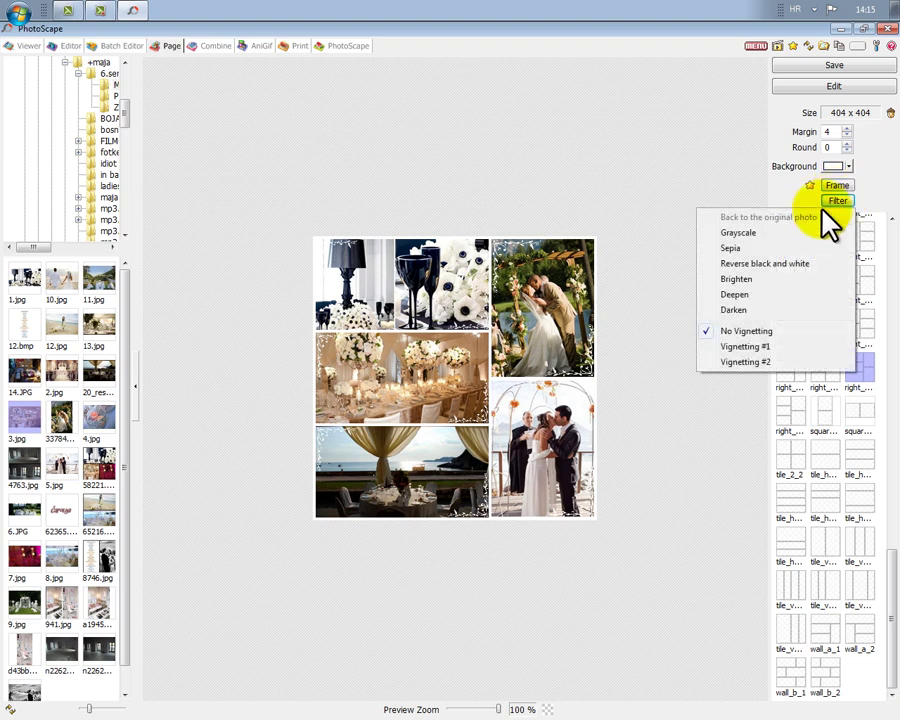
{"action": "left_click", "coordinate": [740, 310]}
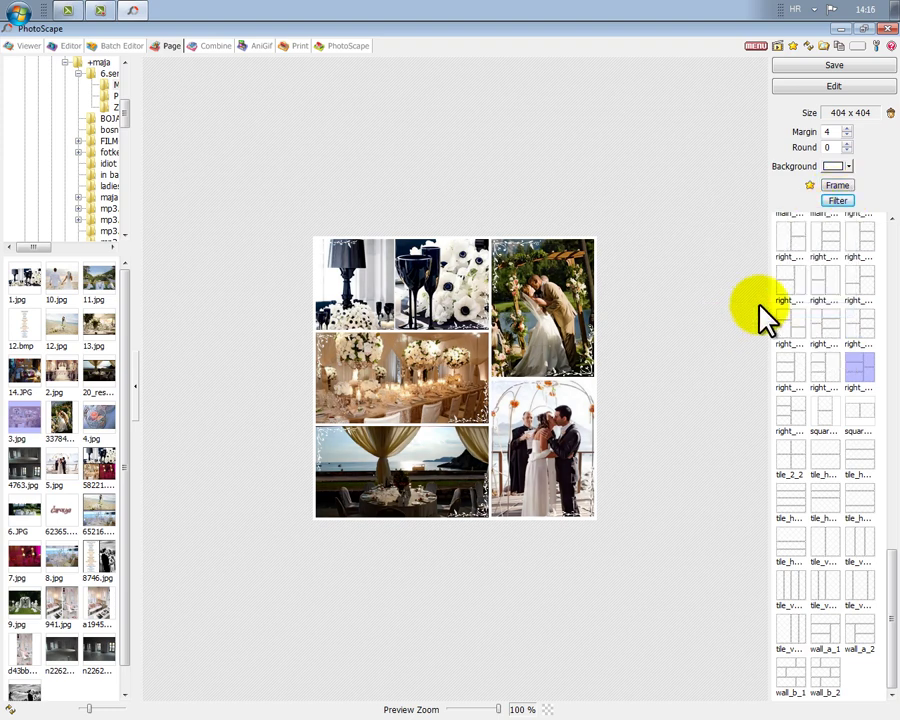
{"action": "left_click", "coordinate": [844, 166]}
{"action": "left_click", "coordinate": [849, 166]}
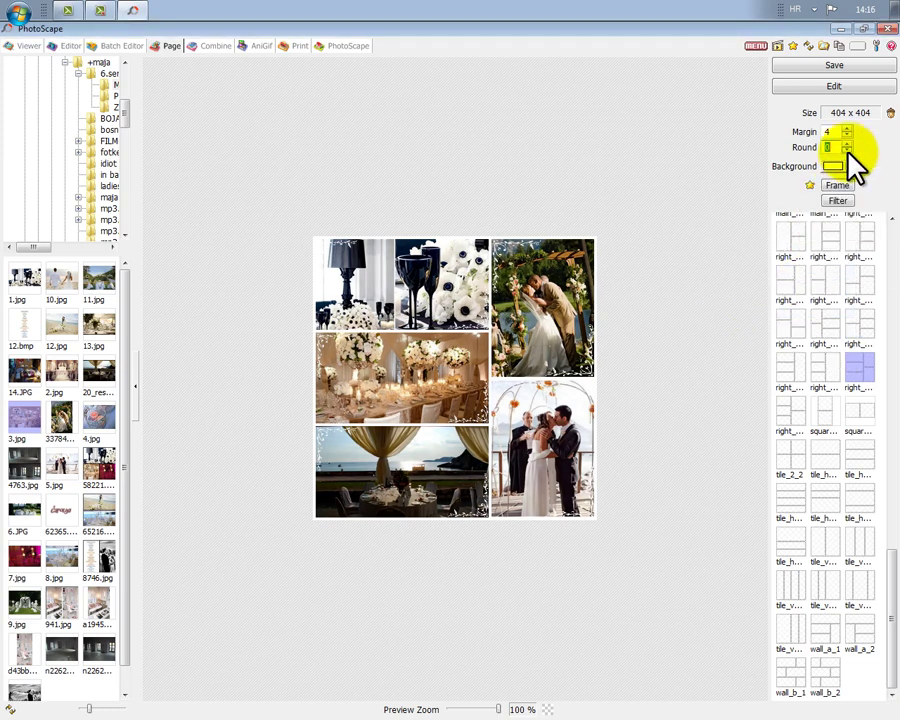
{"action": "left_click", "coordinate": [840, 200]}
{"action": "left_click", "coordinate": [745, 362]}
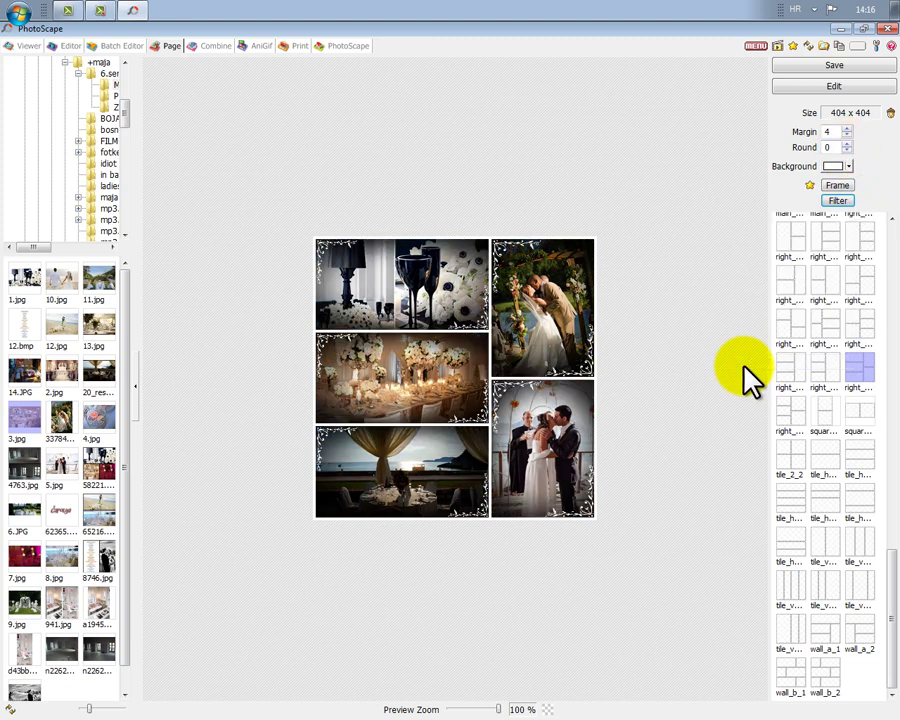
Assign the collage a page size of 808 pixels wide by 808 pixels high
{"action": "left_click", "coordinate": [890, 112]}
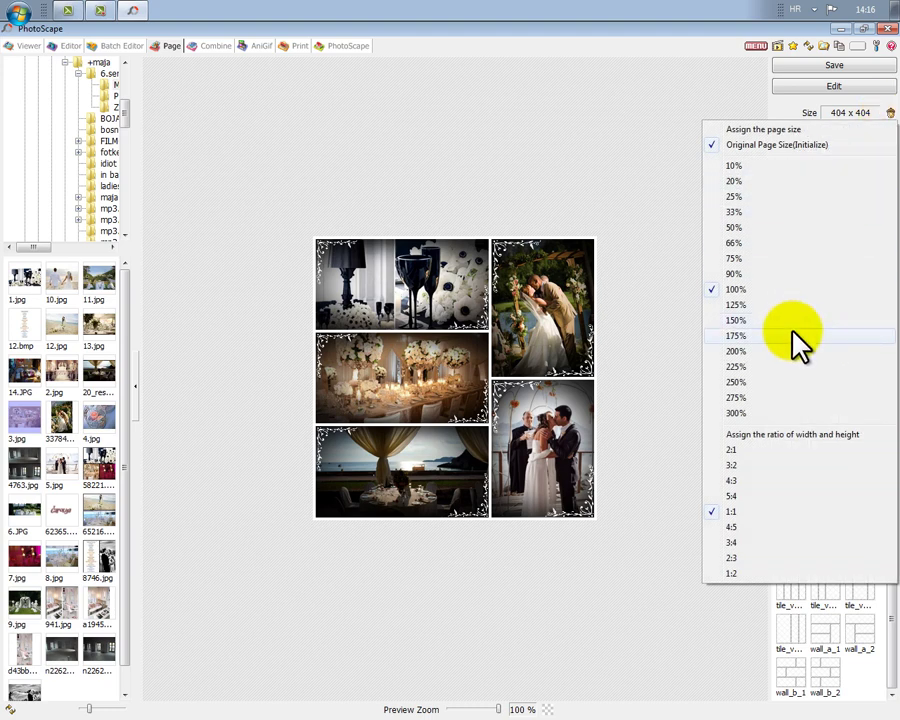
{"action": "left_click", "coordinate": [785, 129]}
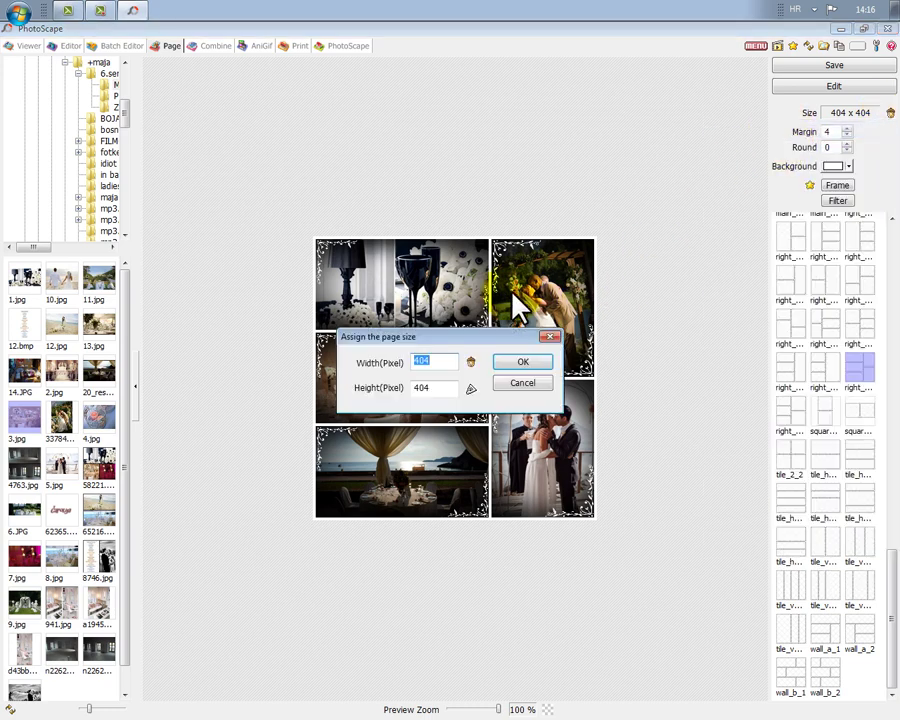
{"action": "left_click_drag", "start_coordinate": [460, 333], "coordinate": [517, 438]}
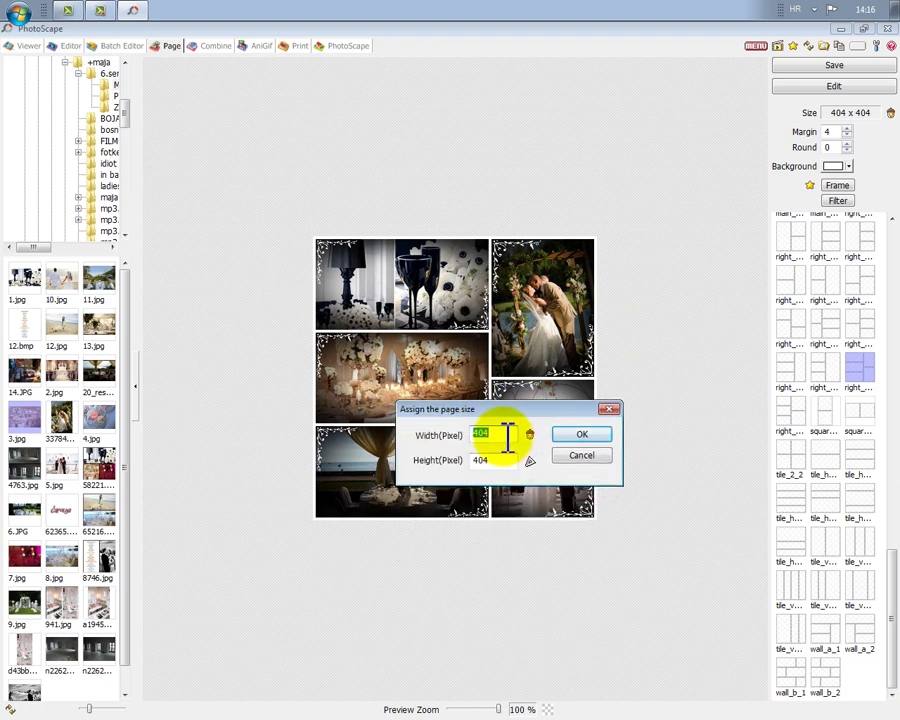
{"action": "type", "text": "808"}
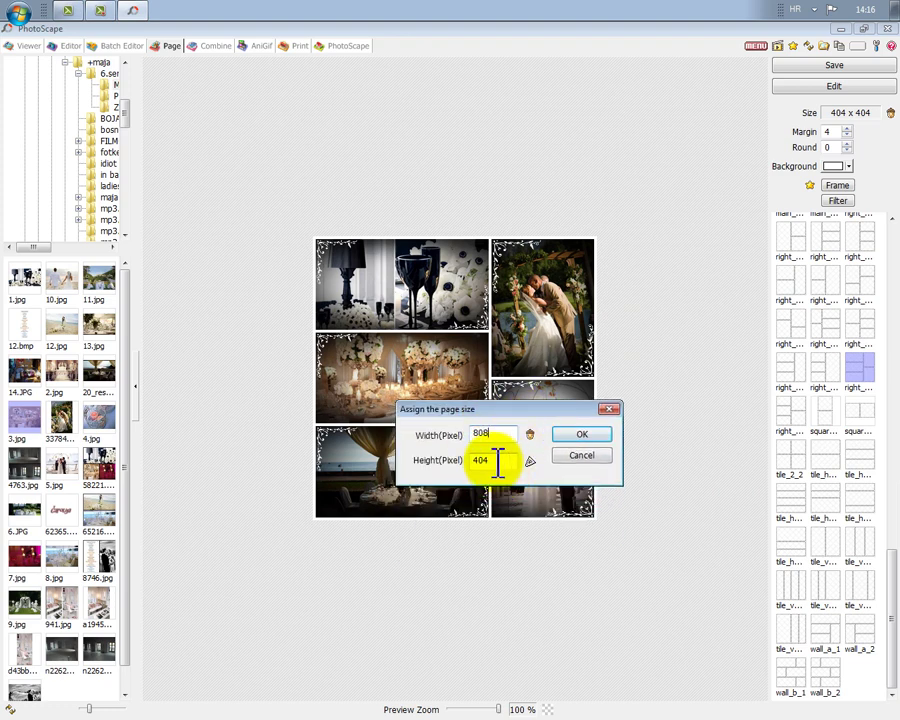
{"action": "double_click", "coordinate": [497, 460]}
{"action": "type", "text": "808"}
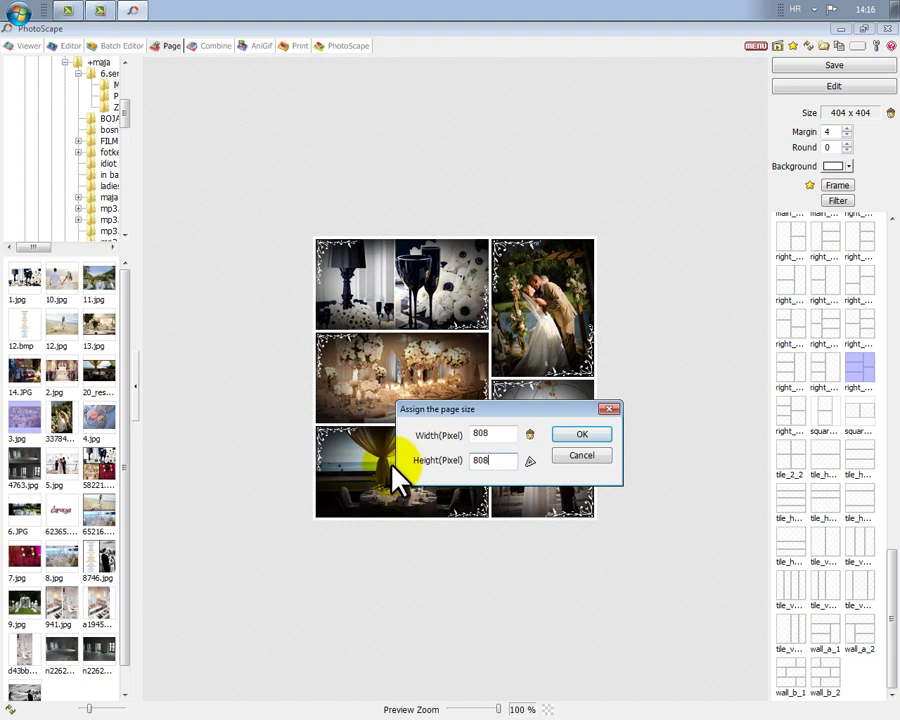
{"action": "left_click", "coordinate": [578, 435]}
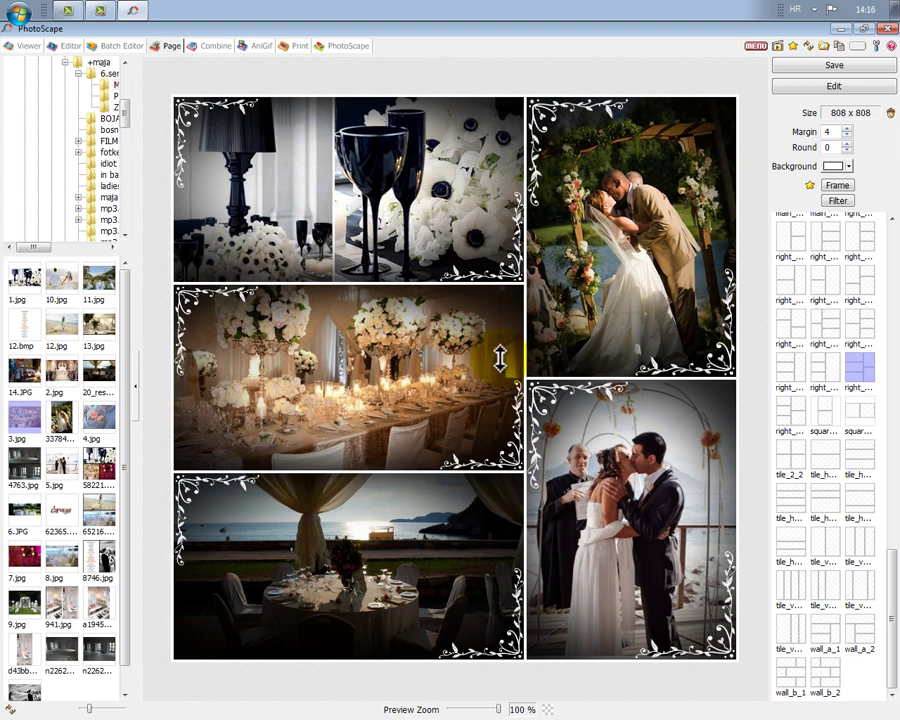
Save the collage to the Desktop as a JPEG file named nova slika
{"action": "left_click", "coordinate": [808, 66]}
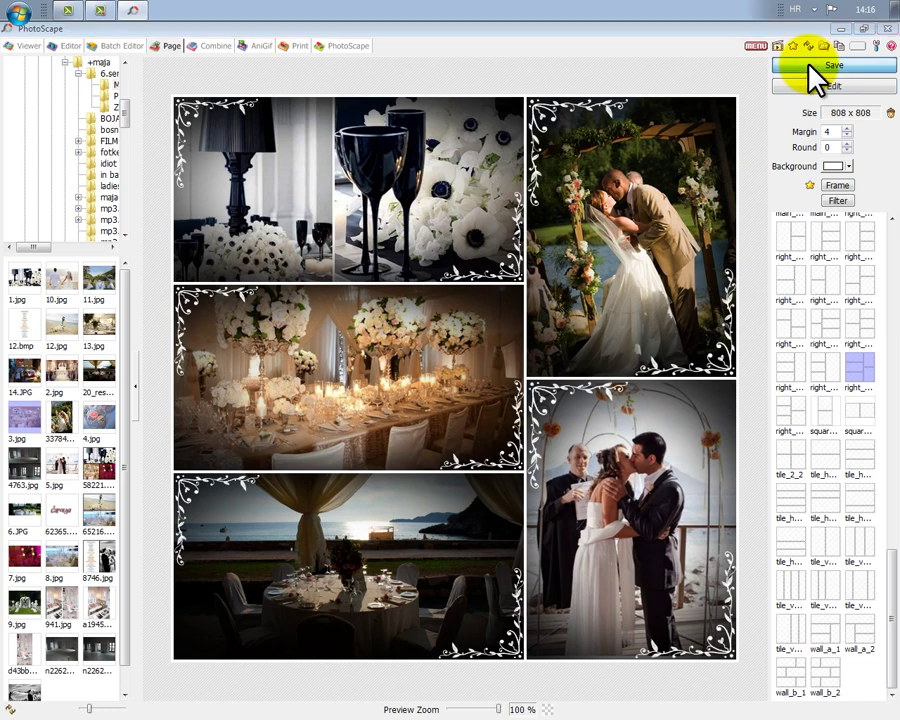
{"action": "left_click", "coordinate": [293, 332]}
{"action": "left_click", "coordinate": [474, 503]}
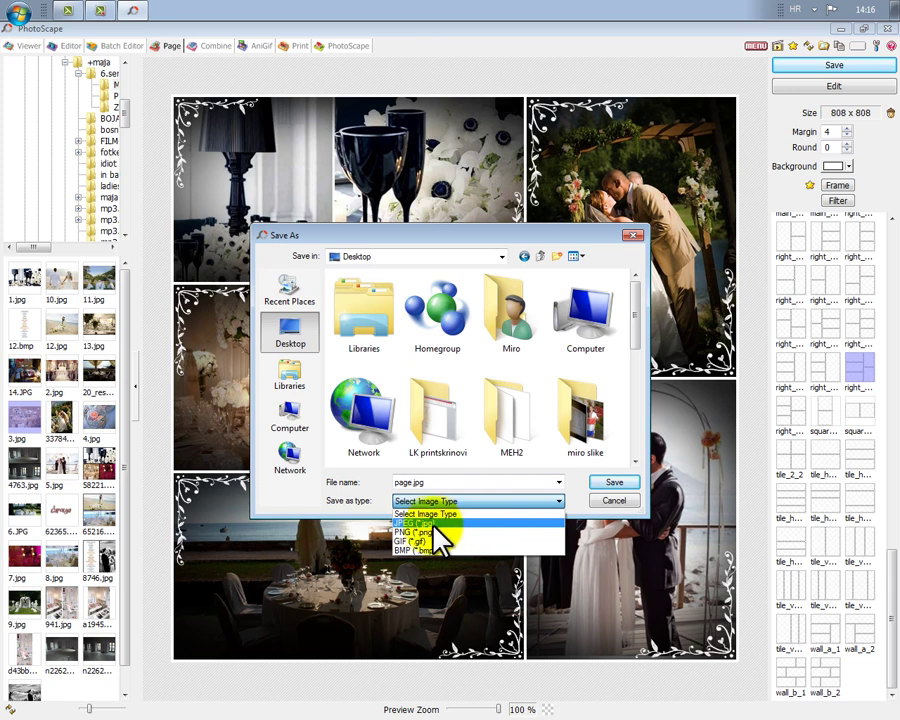
{"action": "left_click", "coordinate": [430, 523]}
{"action": "left_click", "coordinate": [437, 482]}
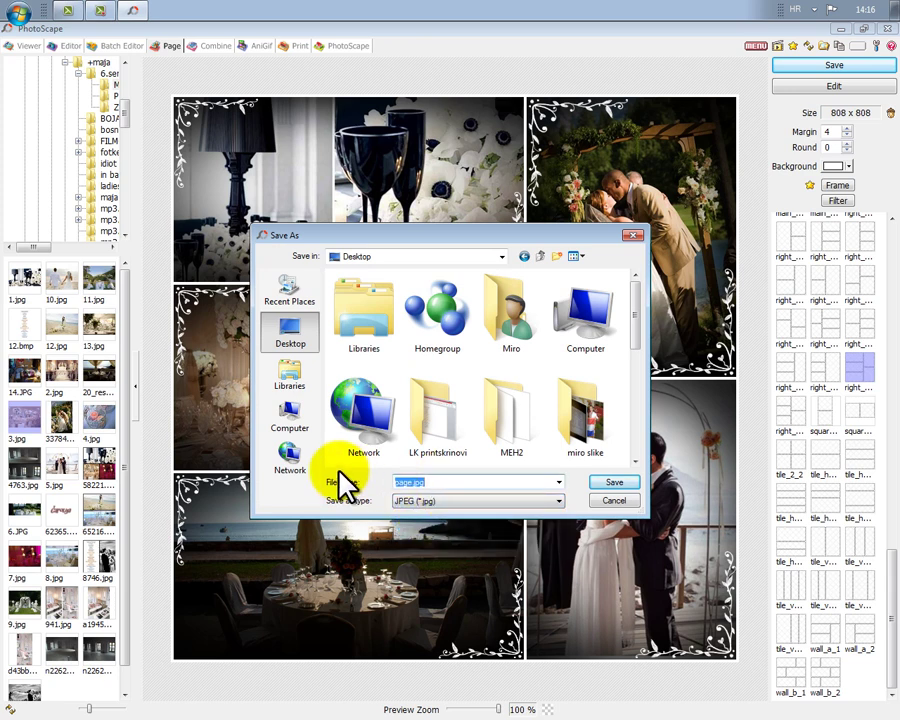
{"action": "type", "text": "nova sli"}
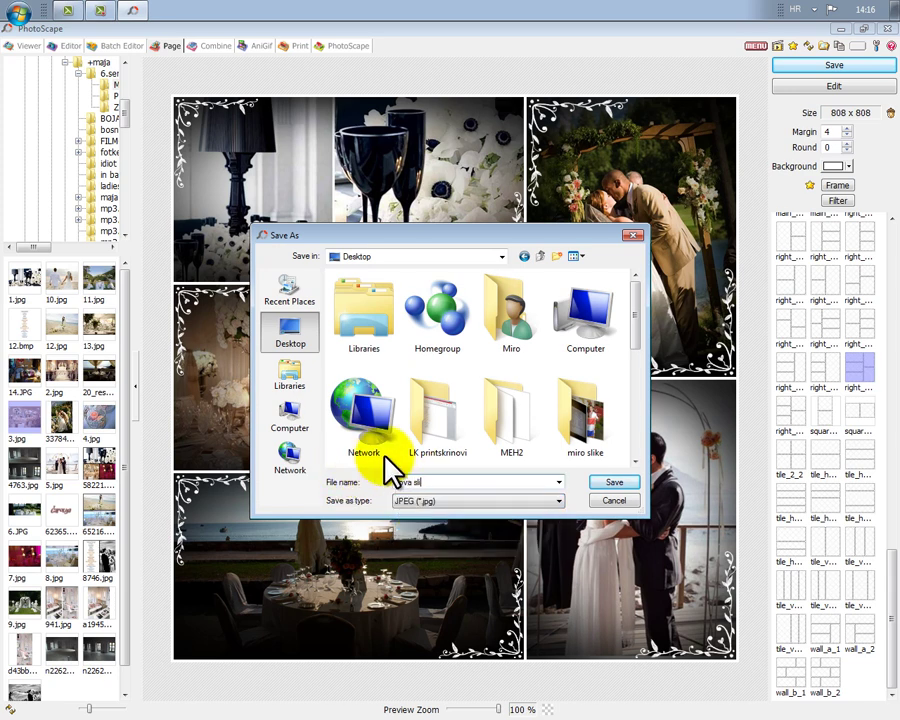
{"action": "type", "text": "ka"}
{"action": "left_click", "coordinate": [604, 484]}
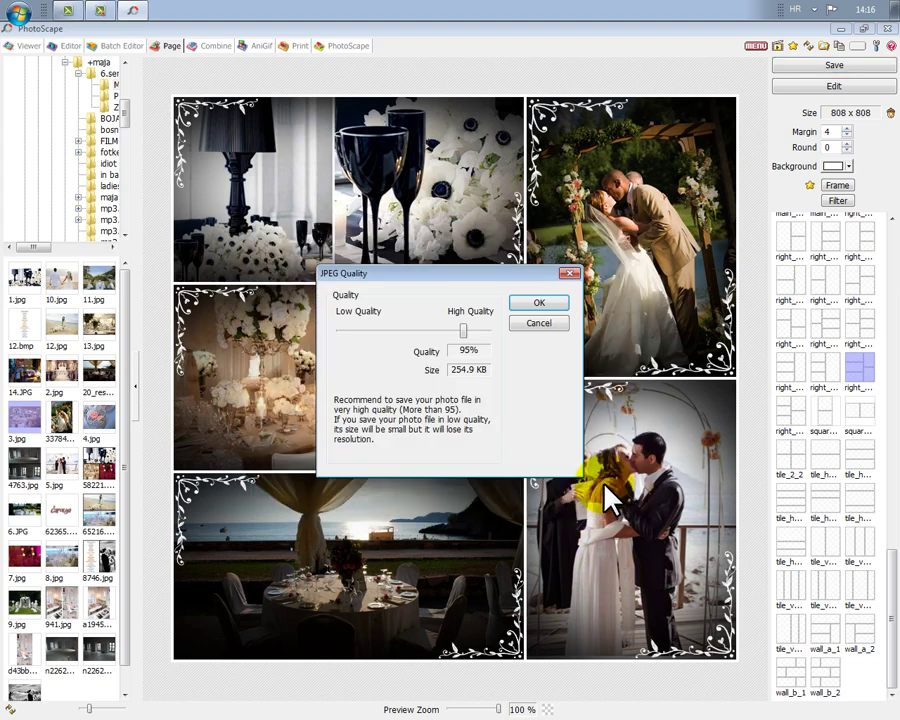
Finish saving the JPEG at 100% quality and close PhotoScape
{"action": "left_click_drag", "start_coordinate": [465, 330], "coordinate": [492, 330]}
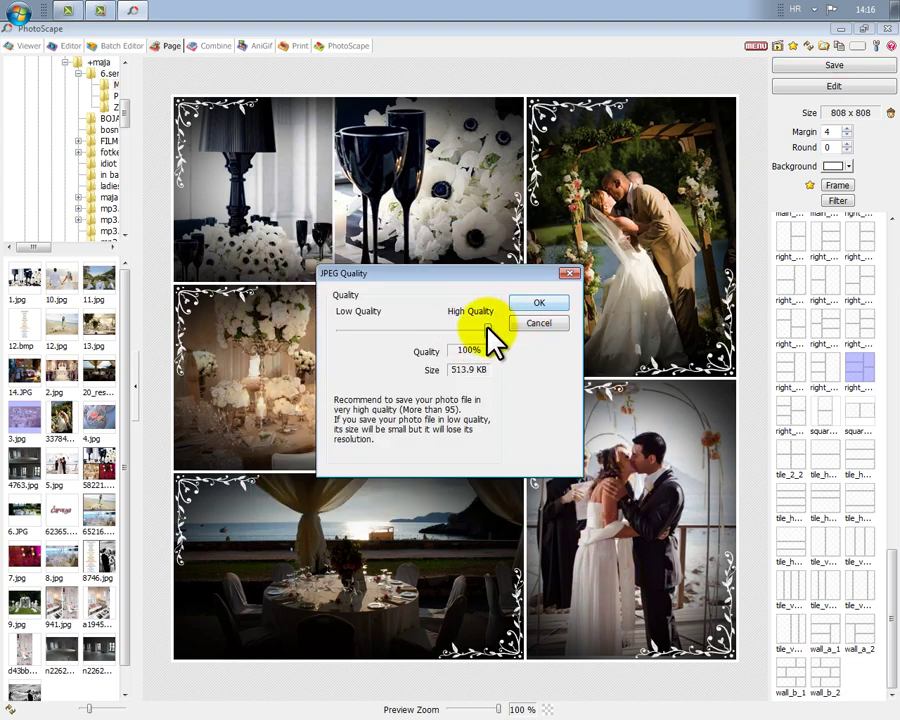
{"action": "left_click", "coordinate": [538, 302]}
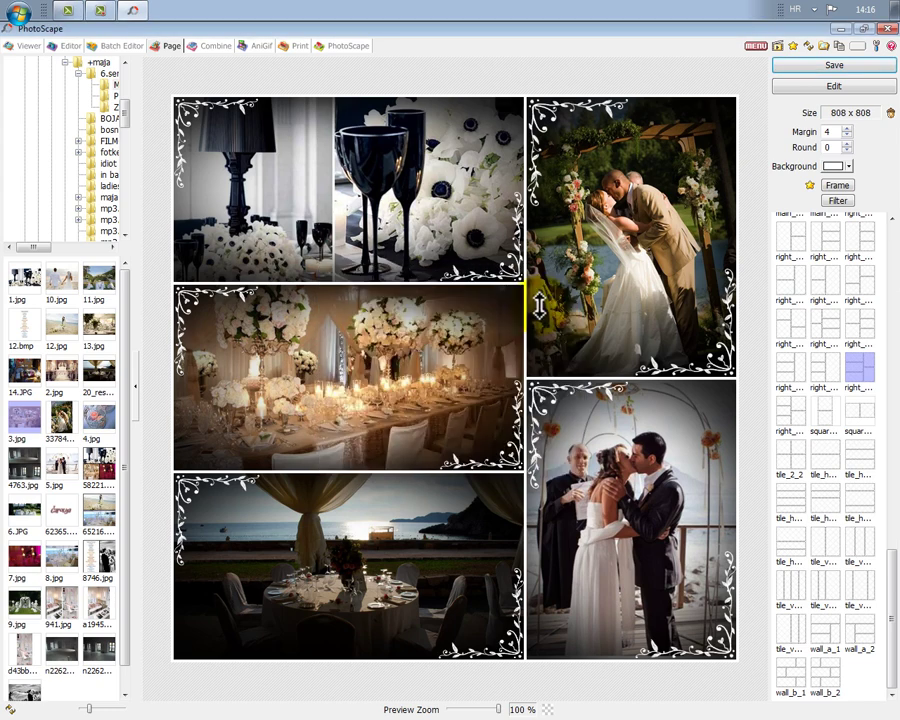
{"action": "left_click", "coordinate": [887, 30]}
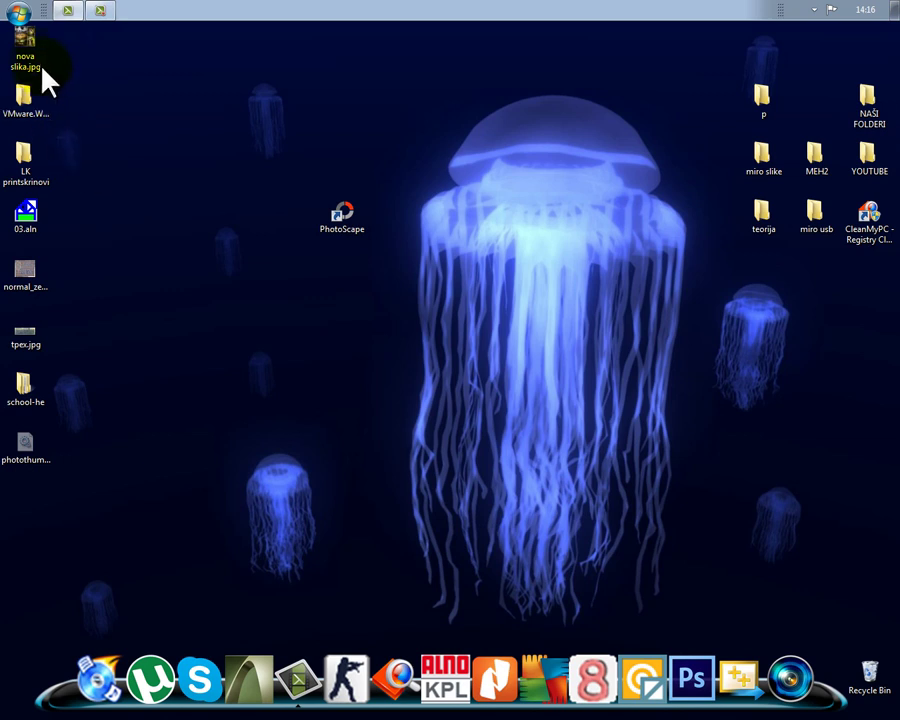
Move nova slika.jpg just above the PhotoScape shortcut on the desktop and view it in the image viewer
{"action": "left_click_drag", "start_coordinate": [40, 62], "coordinate": [338, 151]}
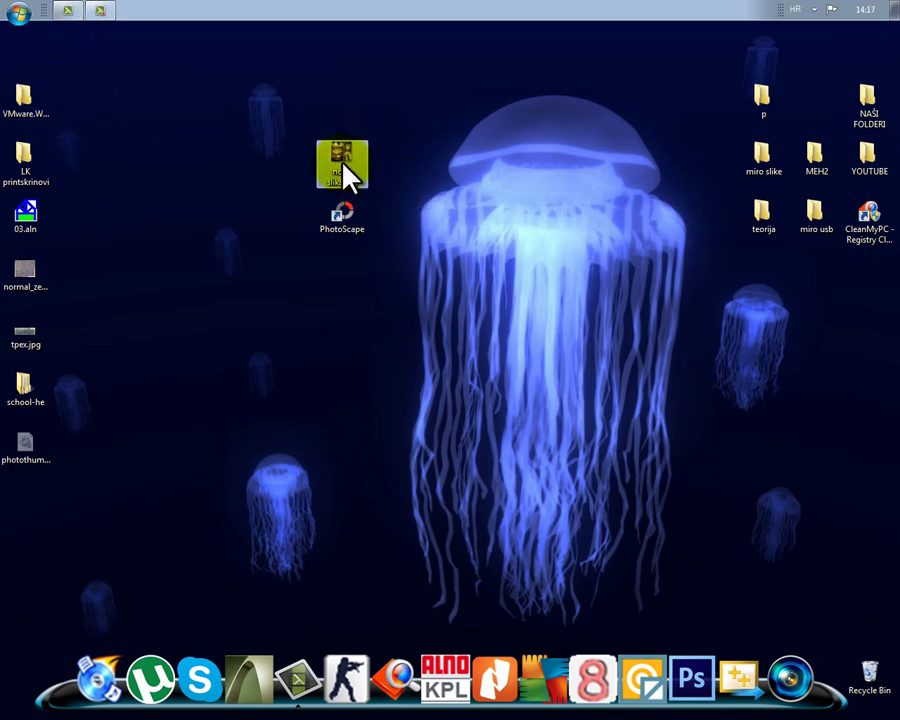
{"action": "double_click", "coordinate": [348, 175]}
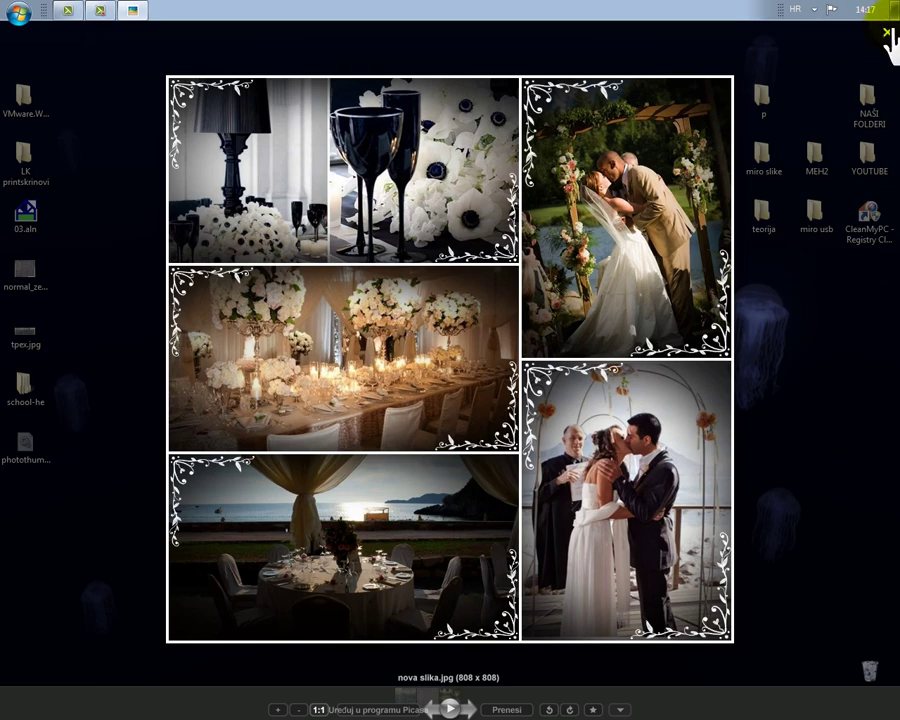
{"action": "left_click", "coordinate": [887, 35]}
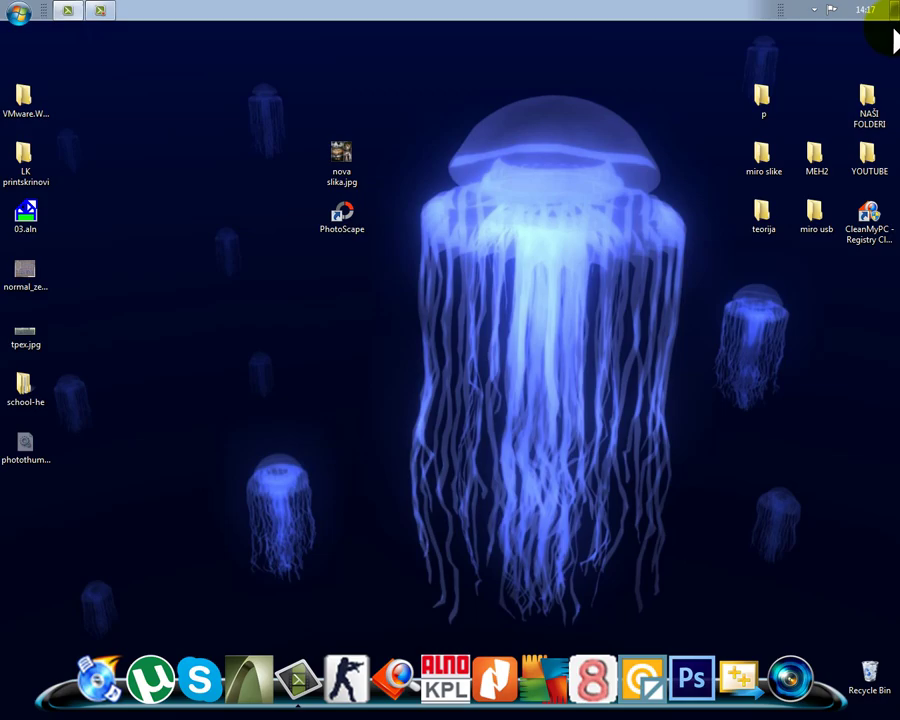